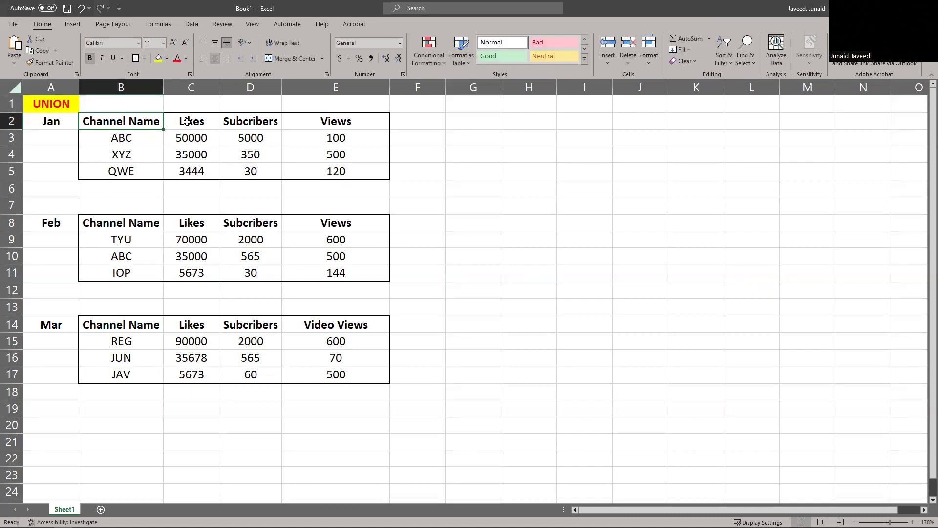
# Compare the column headers and data ranges of the Jan and Feb tables
pyautogui.click(237, 120)
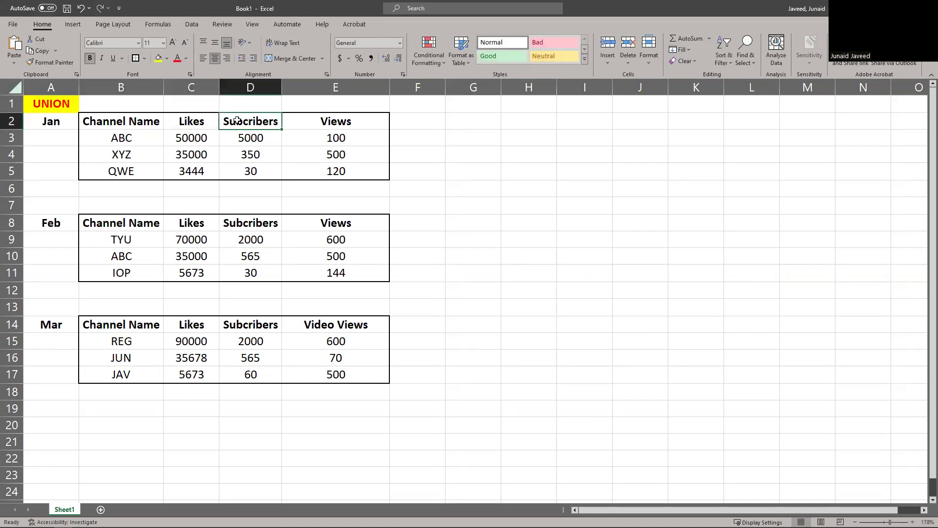
pyautogui.click(332, 120)
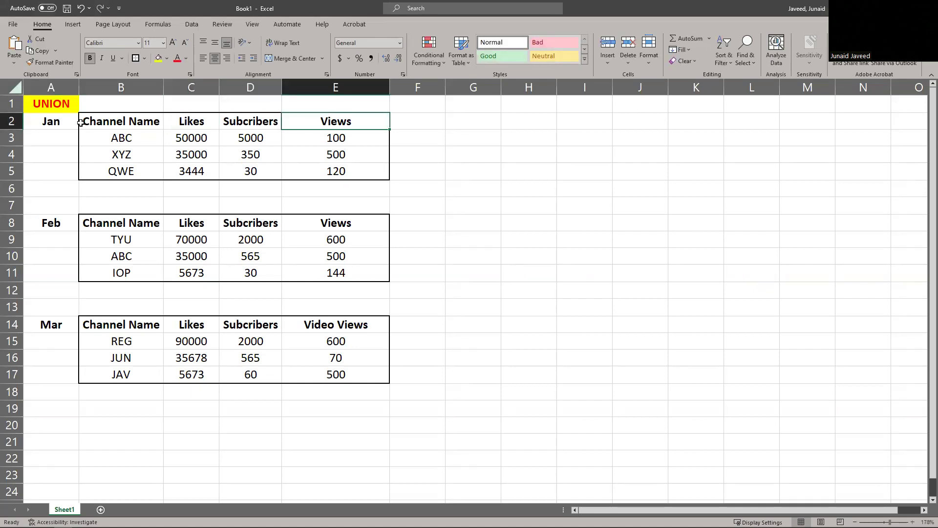
pyautogui.click(64, 123)
pyautogui.moveTo(103, 118); pyautogui.dragTo(286, 174)
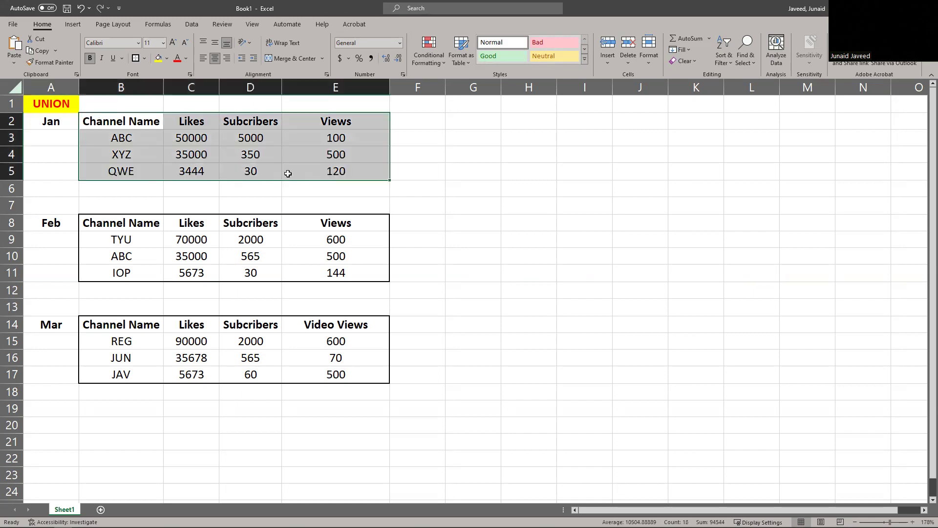
pyautogui.click(51, 223)
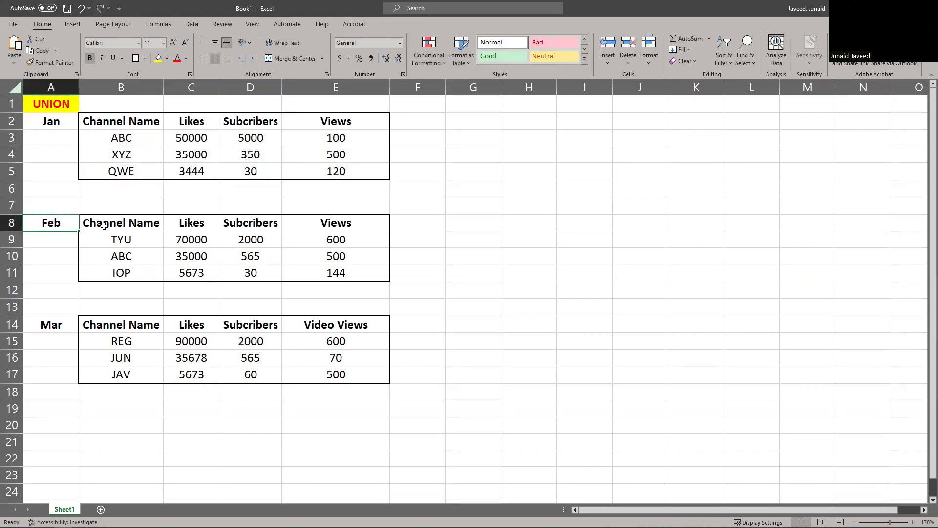
pyautogui.moveTo(108, 223); pyautogui.dragTo(345, 278)
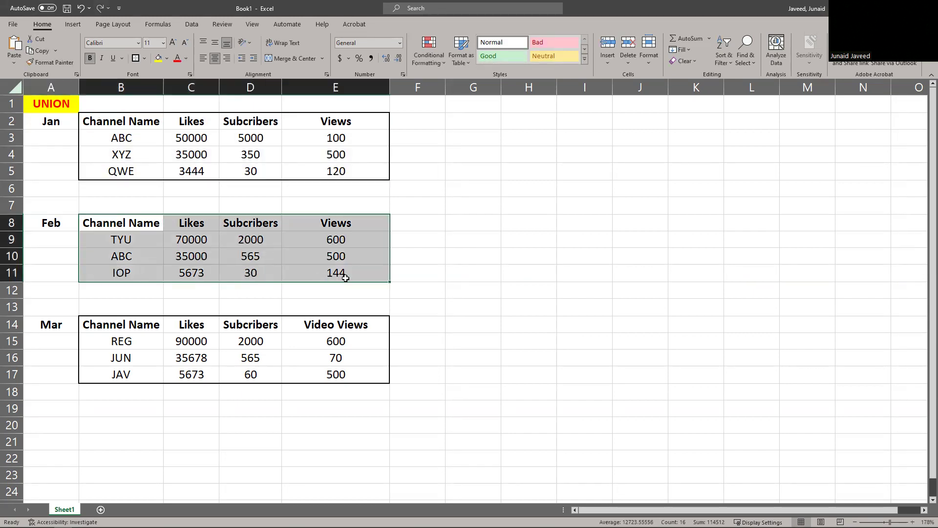
pyautogui.click(157, 225)
pyautogui.click(174, 222)
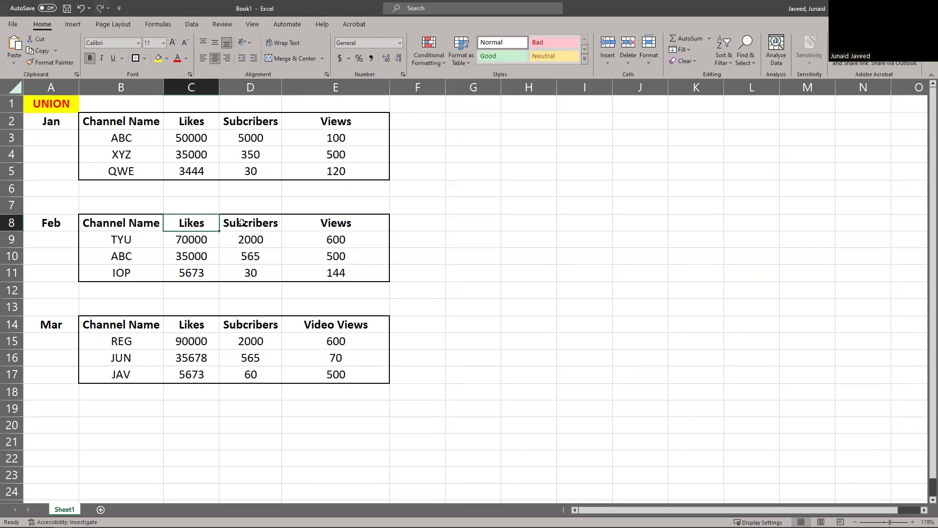
pyautogui.click(243, 223)
pyautogui.click(339, 225)
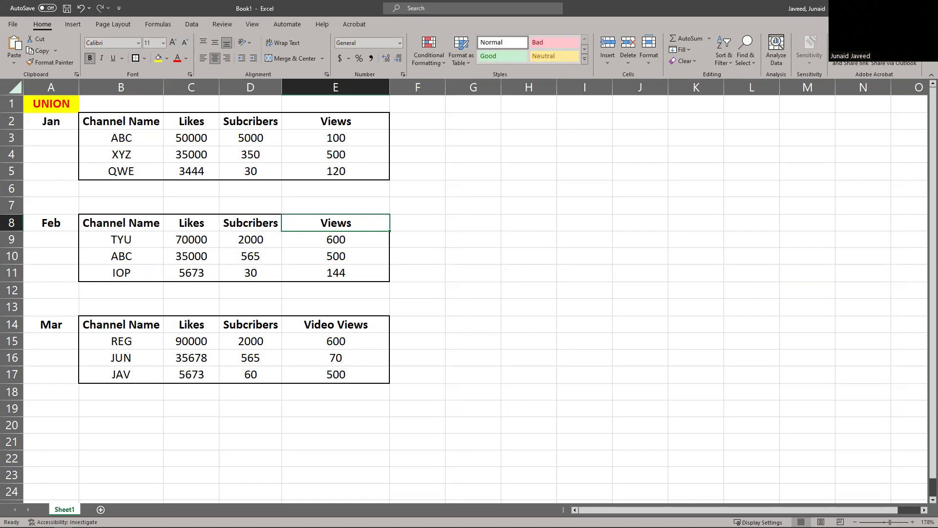
pyautogui.hotkey('alt', 'Tab')
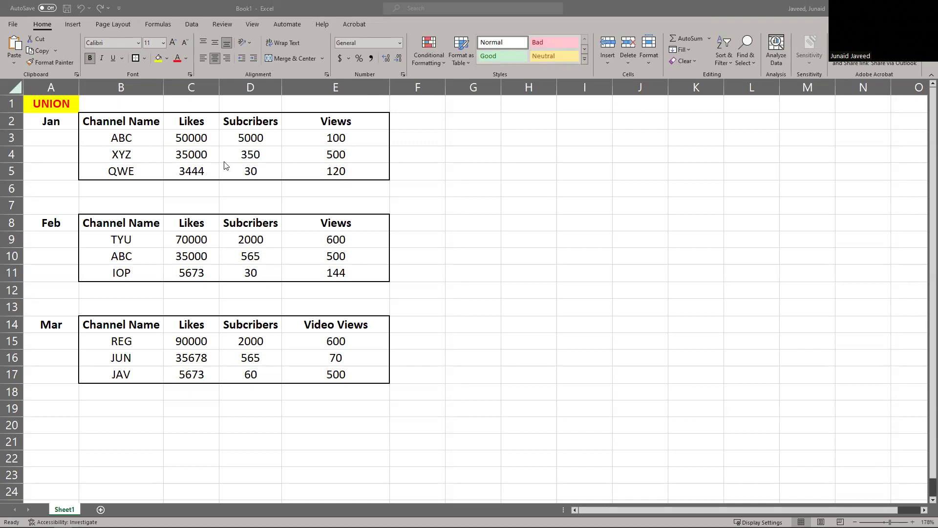
pyautogui.click(462, 174)
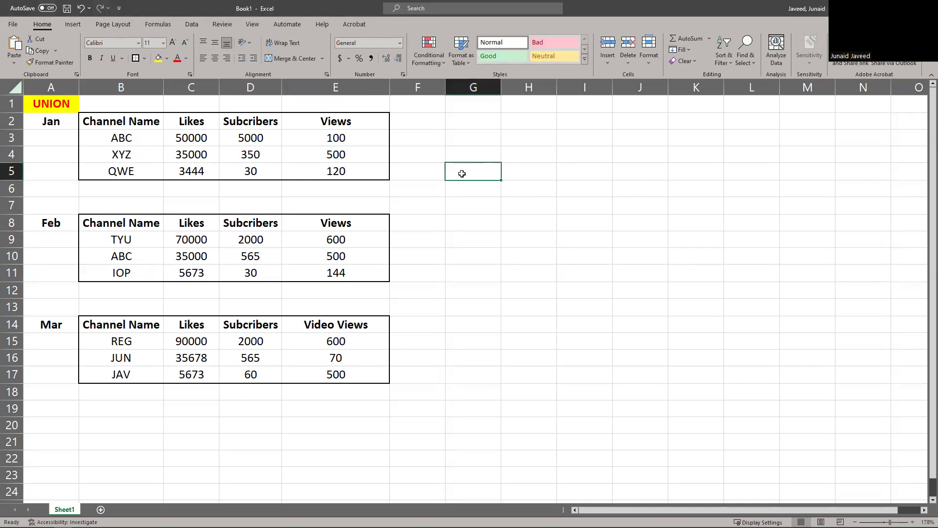
pyautogui.write('Dec')
pyautogui.press('Return')
pyautogui.click(471, 176)
pyautogui.press('BackSpace')
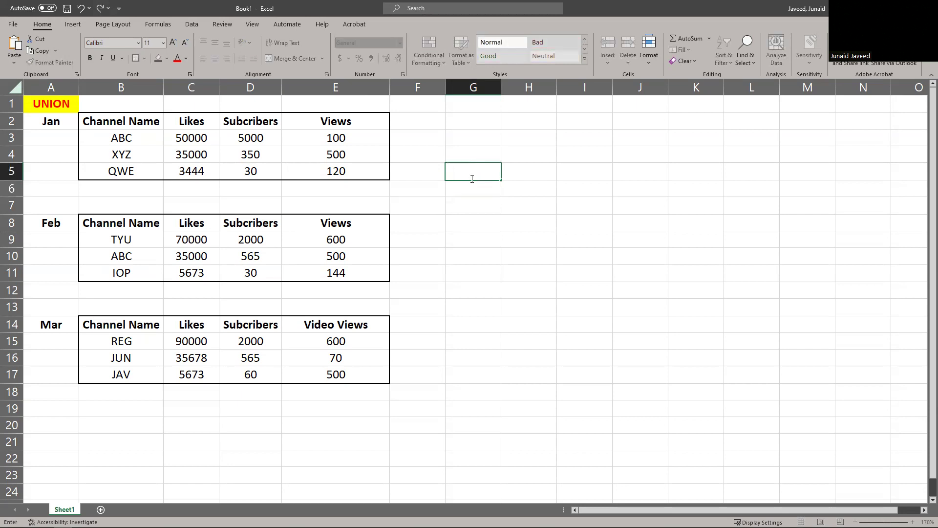
# Enter the note "12 Files" in cell G1
pyautogui.click(454, 102)
pyautogui.write('12')
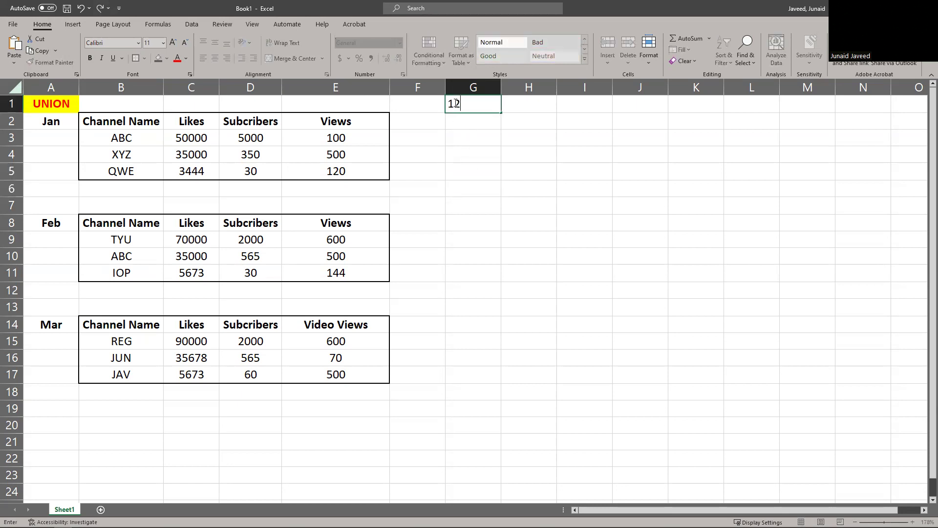
pyautogui.write(' Files')
pyautogui.click(474, 120)
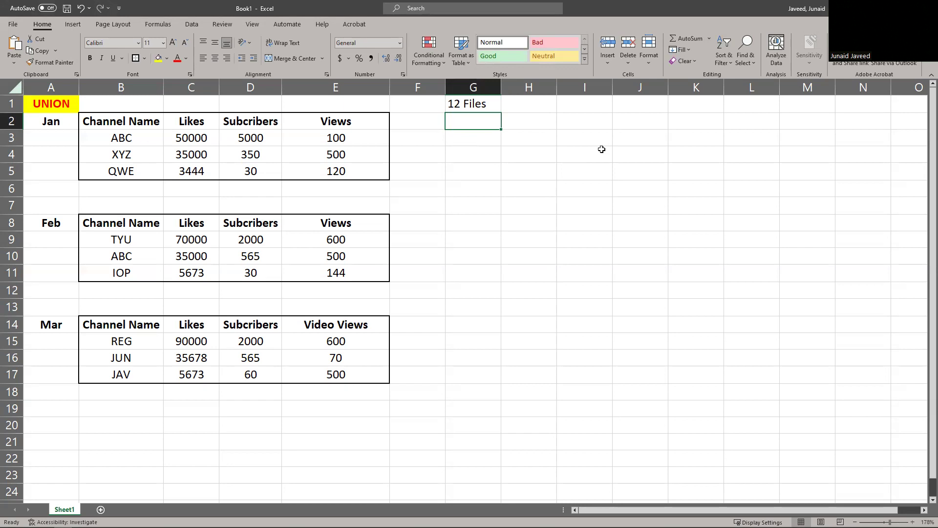
pyautogui.click(490, 100)
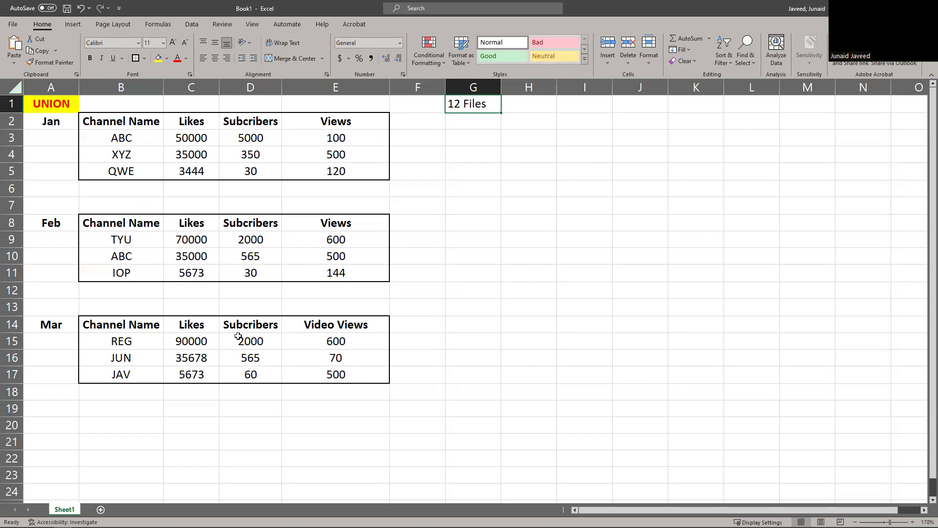
pyautogui.moveTo(538, 148); pyautogui.dragTo(756, 459)
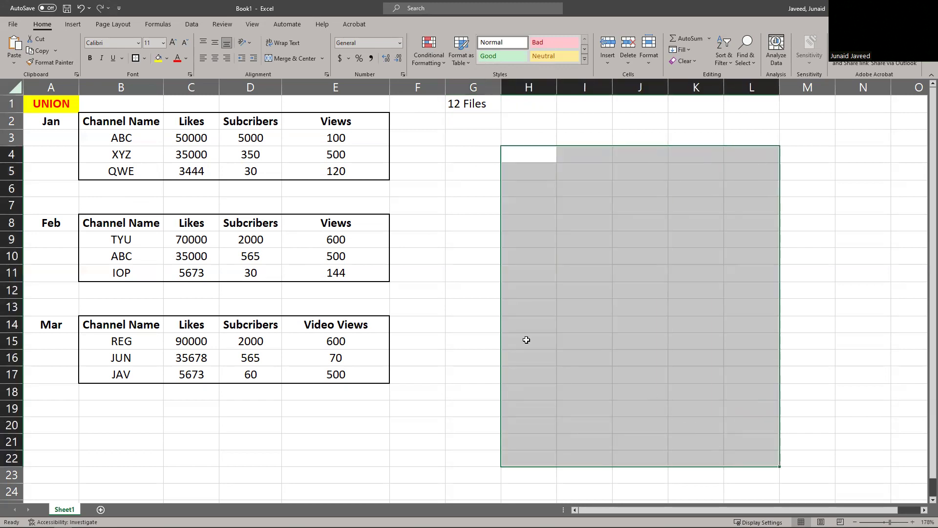
pyautogui.click(477, 186)
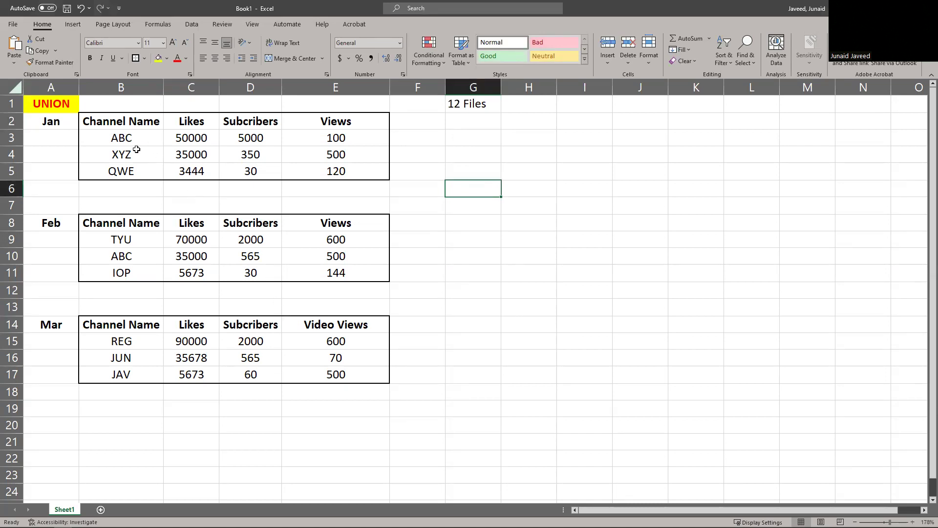
# Copy the Jan table's header row to H3:K3 and fit the widths of columns H and J to their text
pyautogui.moveTo(97, 126); pyautogui.dragTo(332, 127)
pyautogui.hotkey('ctrl', 'c')
pyautogui.click(595, 138)
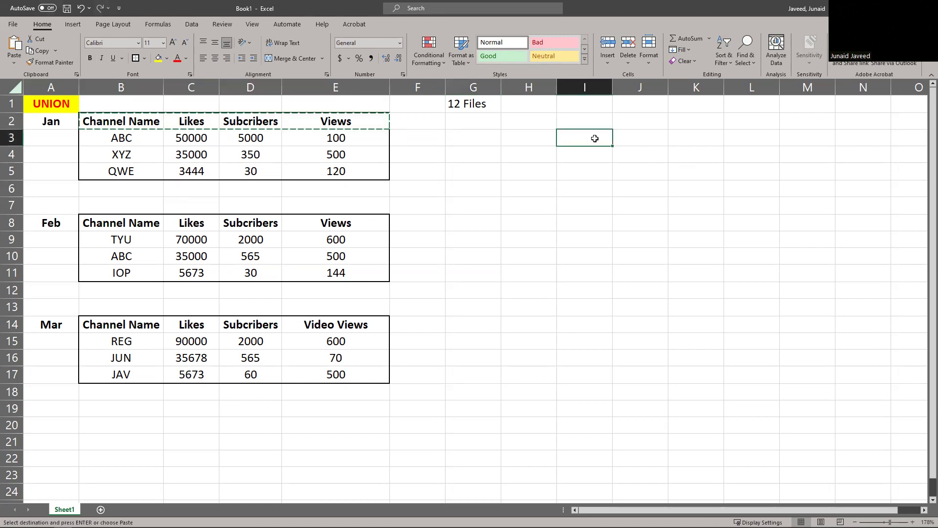
pyautogui.click(535, 139)
pyautogui.hotkey('ctrl', 'v')
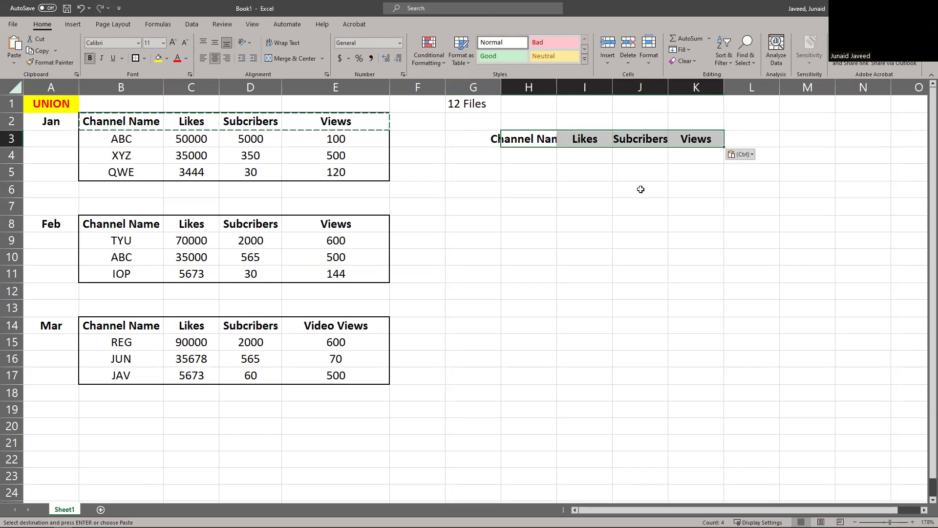
pyautogui.doubleClick(556, 87)
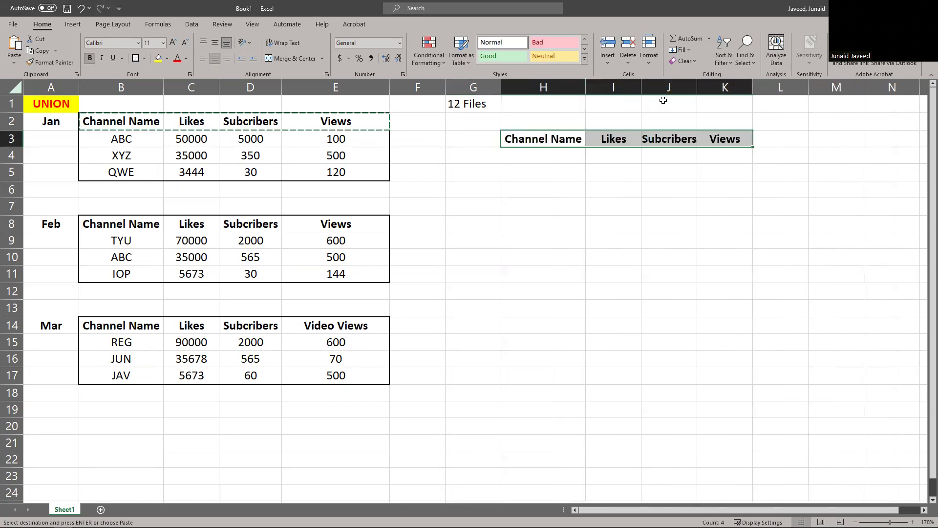
pyautogui.doubleClick(697, 88)
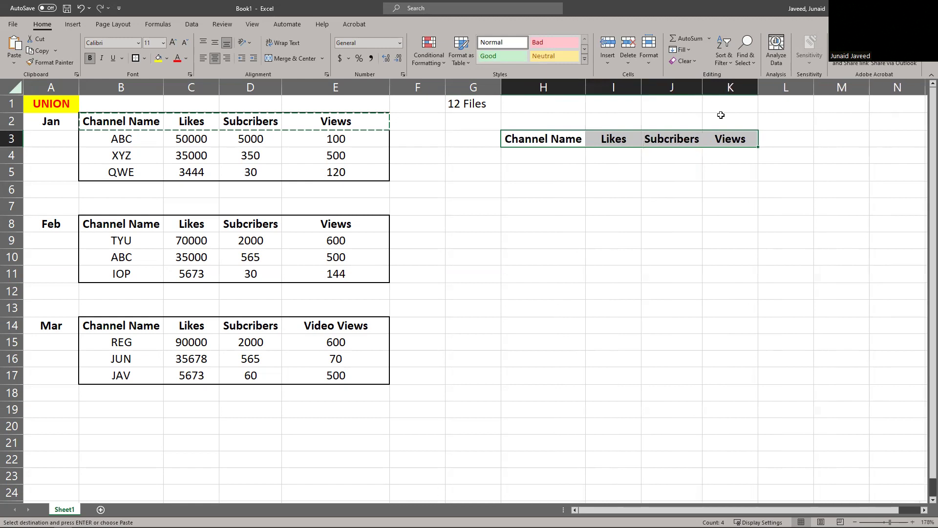
# Copy the three Jan data rows under the combined table's headers, starting at H4
pyautogui.moveTo(121, 139); pyautogui.dragTo(351, 174)
pyautogui.hotkey('ctrl', 'c')
pyautogui.click(543, 155)
pyautogui.hotkey('ctrl', 'v')
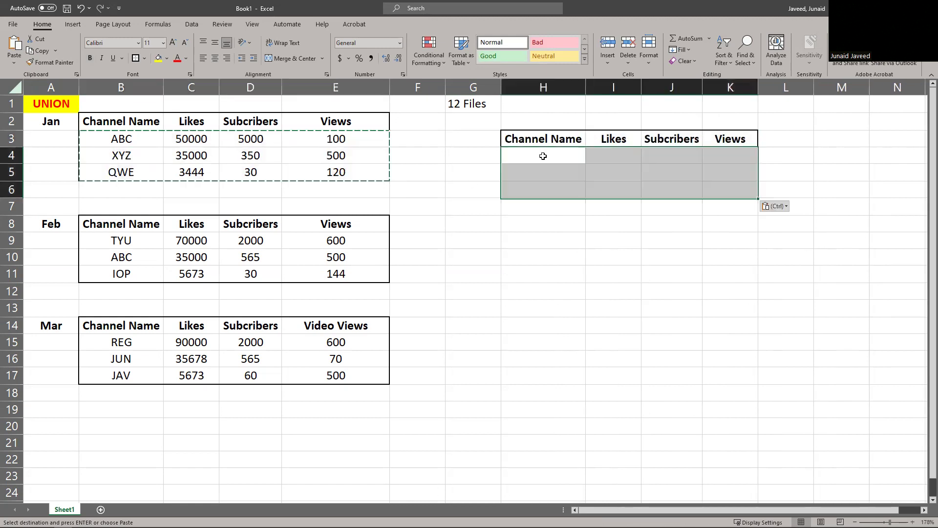
# Append the three Feb data rows to the combined table, starting at H7
pyautogui.moveTo(121, 241); pyautogui.dragTo(337, 277)
pyautogui.hotkey('ctrl', 'c')
pyautogui.click(564, 211)
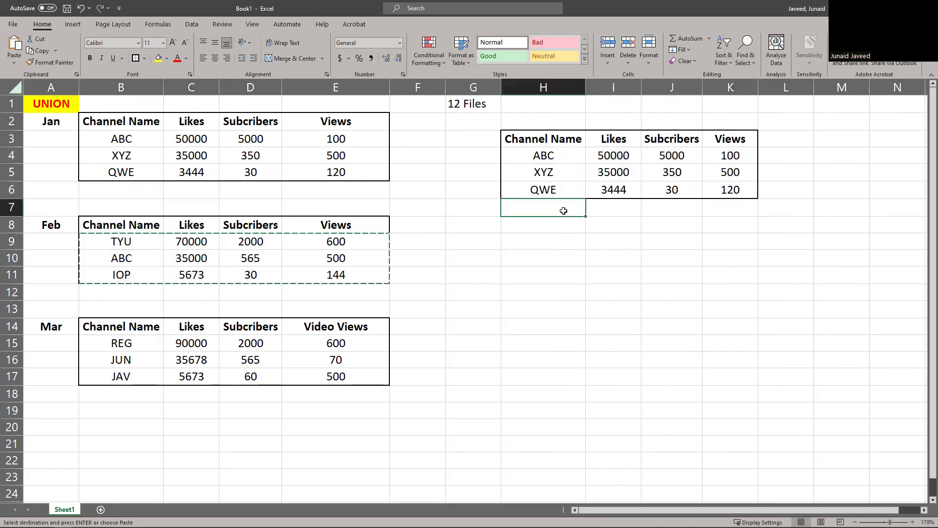
pyautogui.hotkey('ctrl', 'v')
pyautogui.click(543, 343)
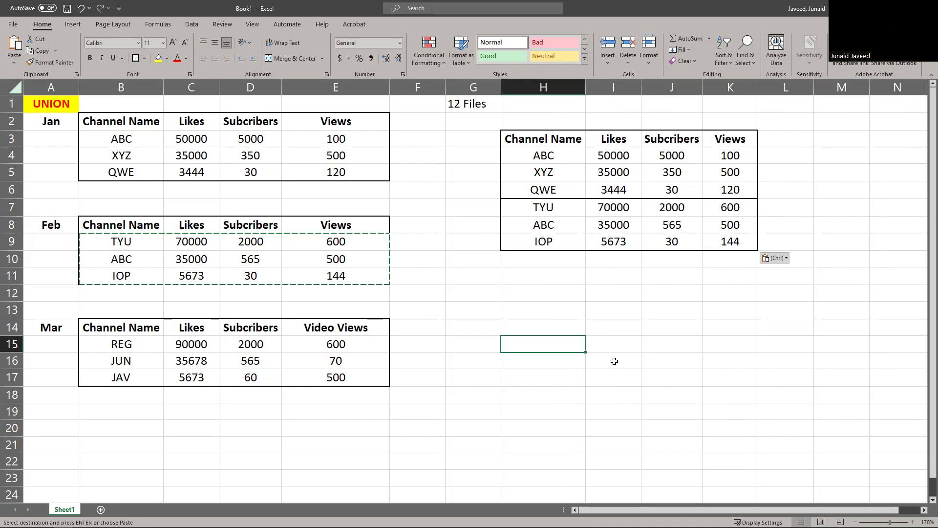
pyautogui.click(459, 208)
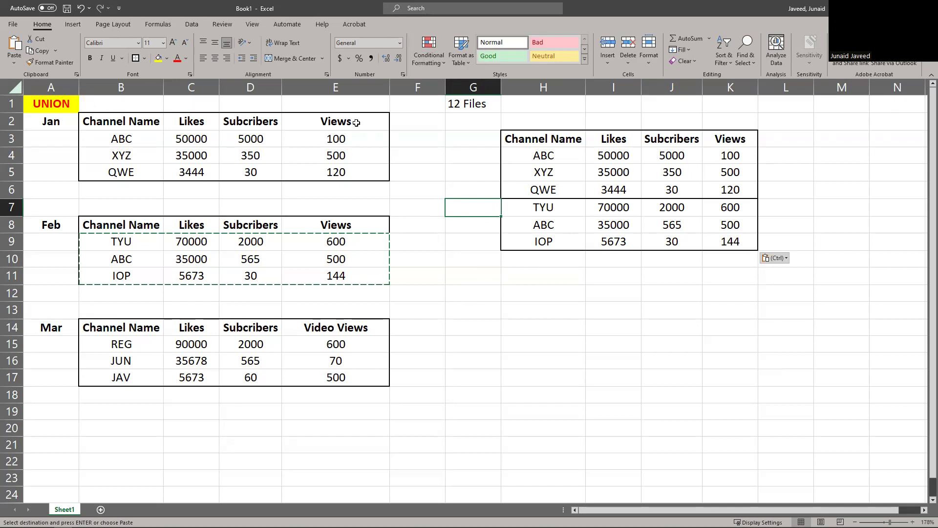
# Enter the note "Template!!" in cell E1 above the Jan table's Views header
pyautogui.click(322, 107)
pyautogui.write('Tep')
pyautogui.press('Return')
pyautogui.hotkey('ctrl', 'Home')
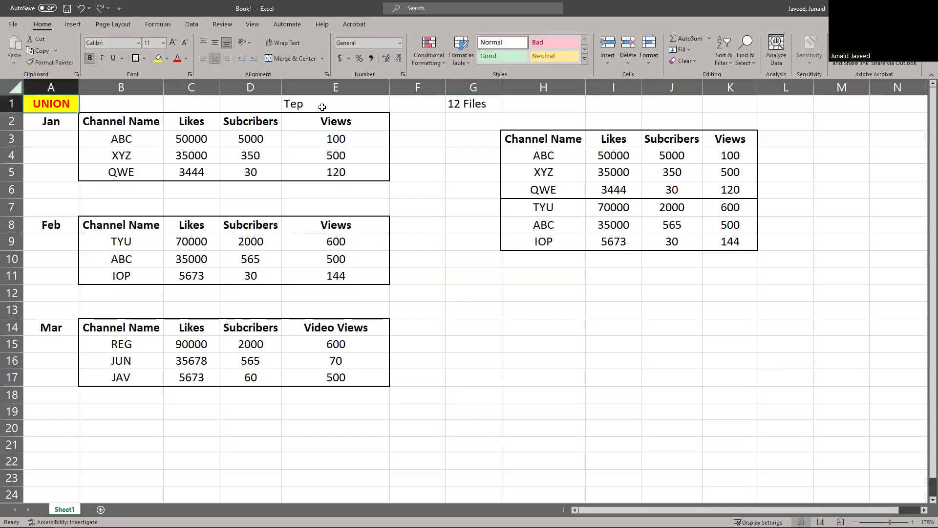
pyautogui.click(310, 99)
pyautogui.doubleClick(309, 99)
pyautogui.press('BackSpace')
pyautogui.write('mplate')
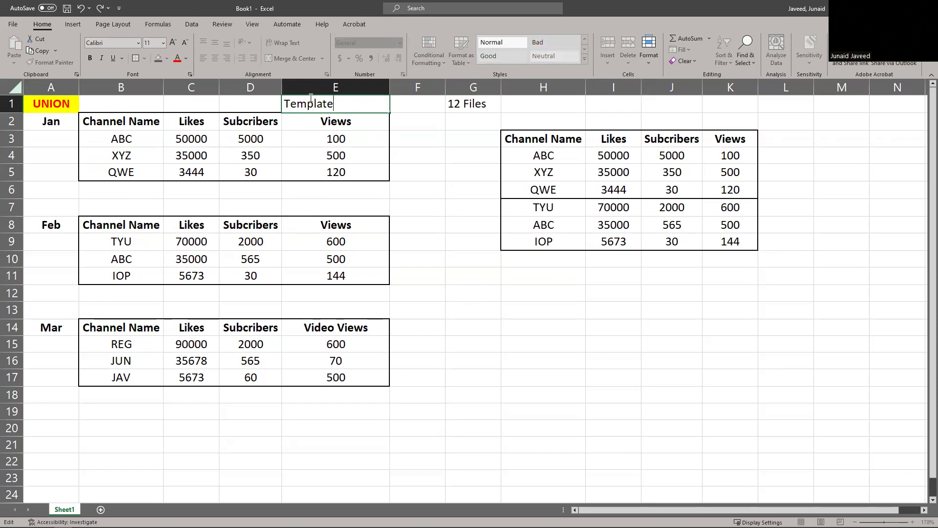
pyautogui.press('BackSpace')
pyautogui.press('BackSpace')
pyautogui.click(74, 126)
# Compare the Mar table's column headers with those of the Jan and Feb tables
pyautogui.moveTo(84, 122); pyautogui.dragTo(340, 119)
pyautogui.moveTo(99, 226); pyautogui.dragTo(340, 225)
pyautogui.click(527, 160)
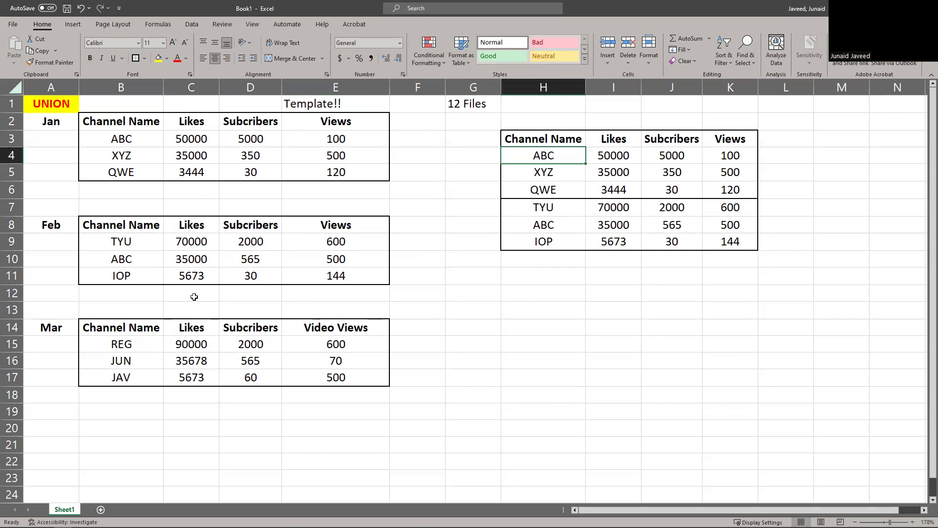
pyautogui.click(58, 328)
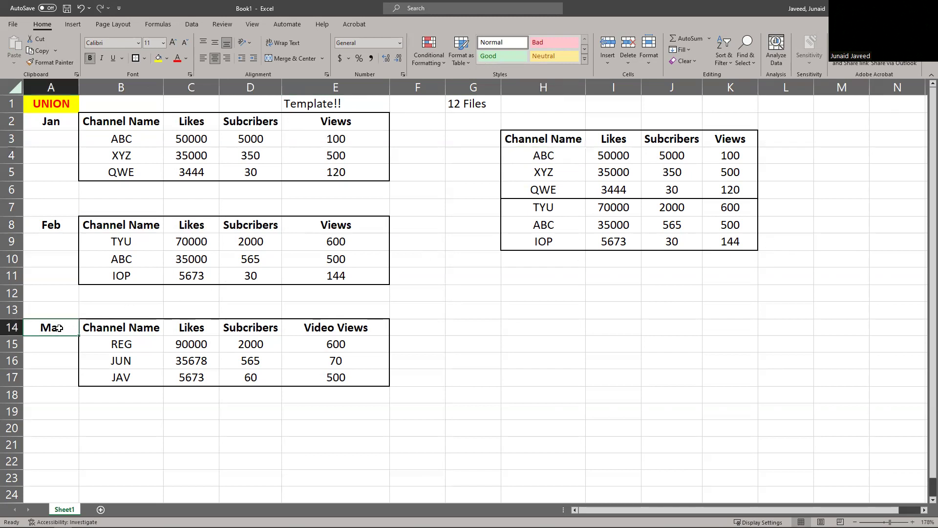
pyautogui.click(136, 225)
pyautogui.click(137, 328)
pyautogui.click(200, 220)
pyautogui.click(198, 340)
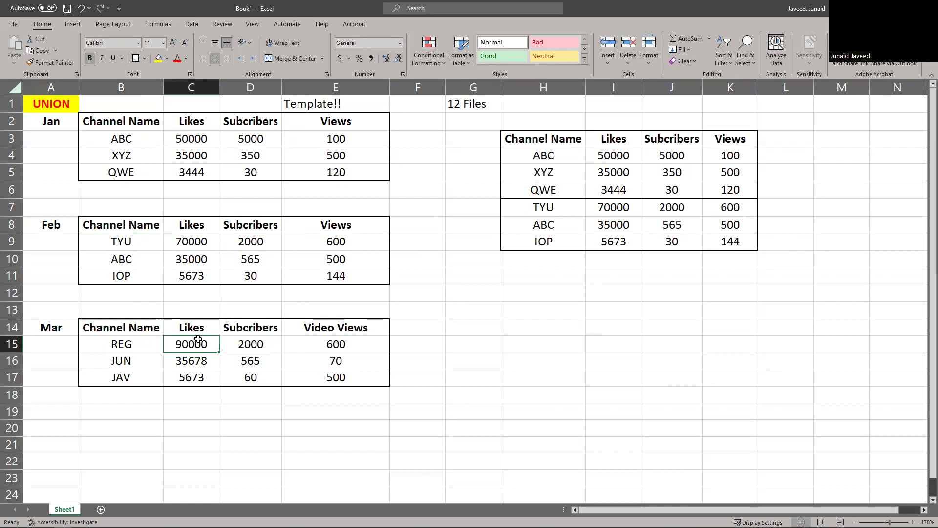
pyautogui.click(258, 329)
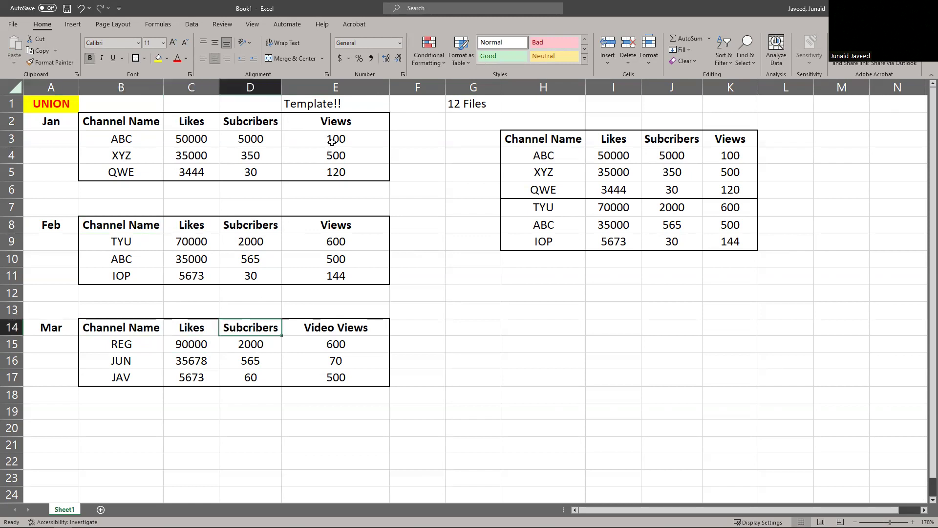
pyautogui.click(350, 330)
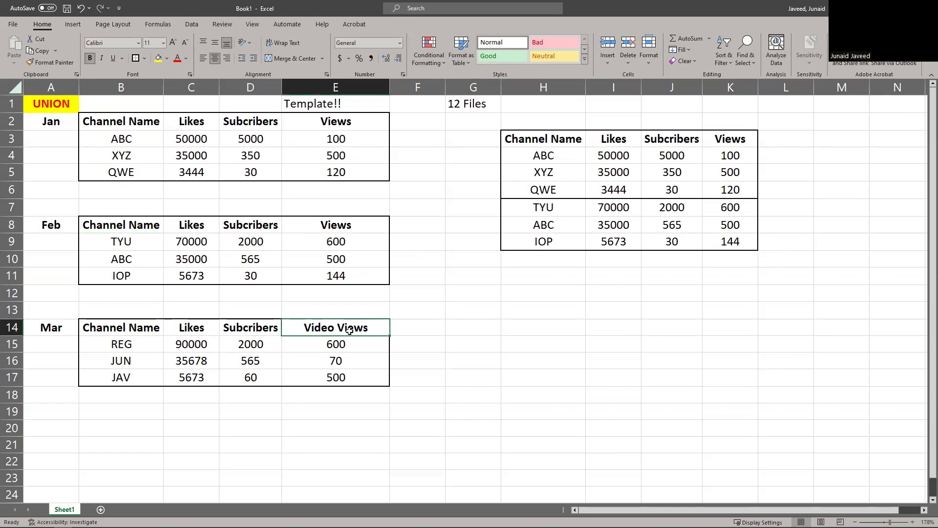
# Append the Mar rows' Channel Name, Likes and Subcribers values to the combined table, starting at H10
pyautogui.moveTo(122, 344); pyautogui.dragTo(266, 377)
pyautogui.hotkey('ctrl', 'c')
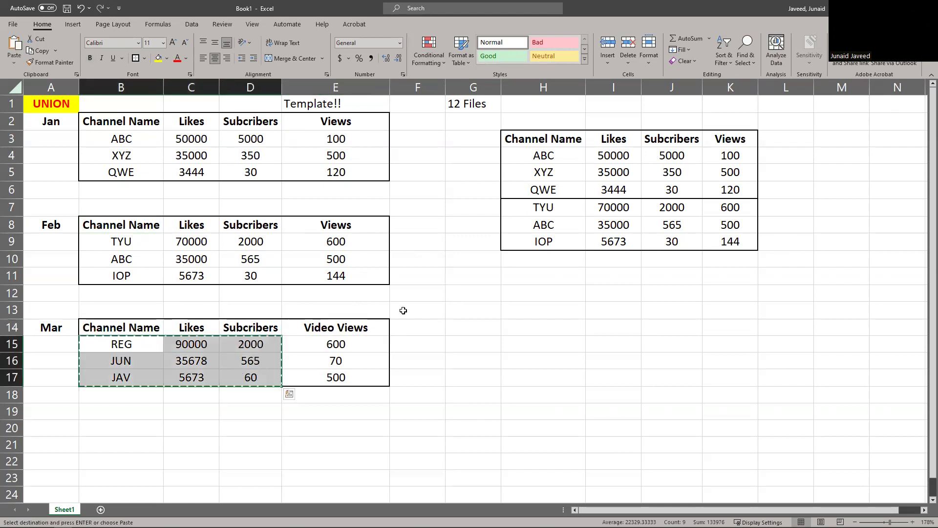
pyautogui.click(523, 263)
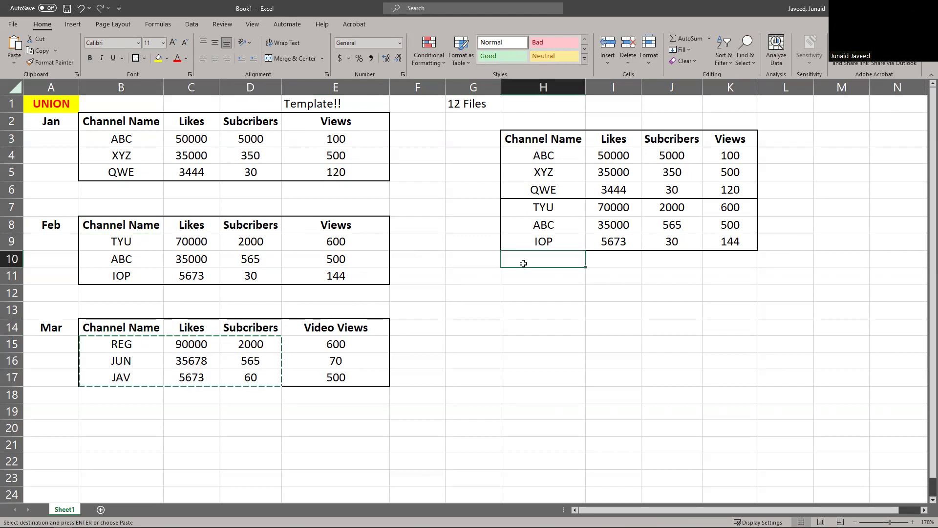
pyautogui.hotkey('ctrl', 'v')
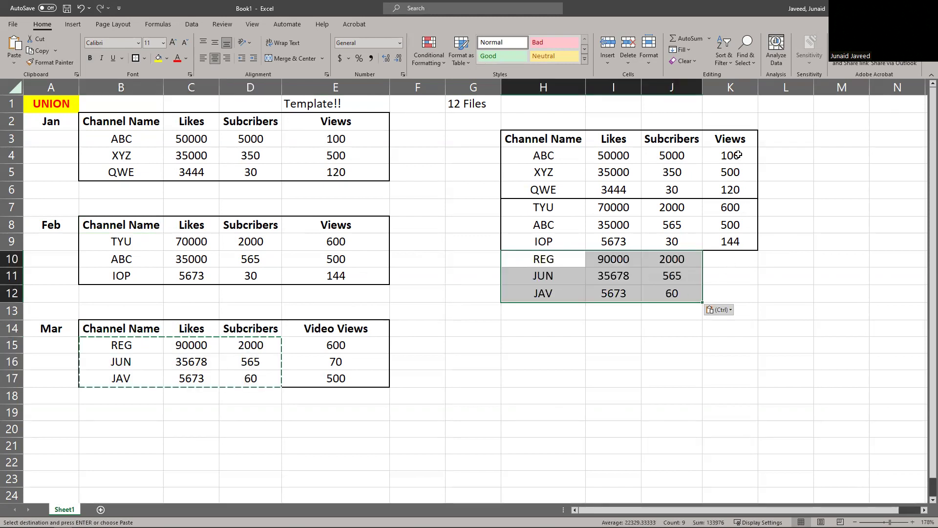
# Enter NULL in the Views column for the three Mar rows of the combined table, cells K10 to K12
pyautogui.click(729, 259)
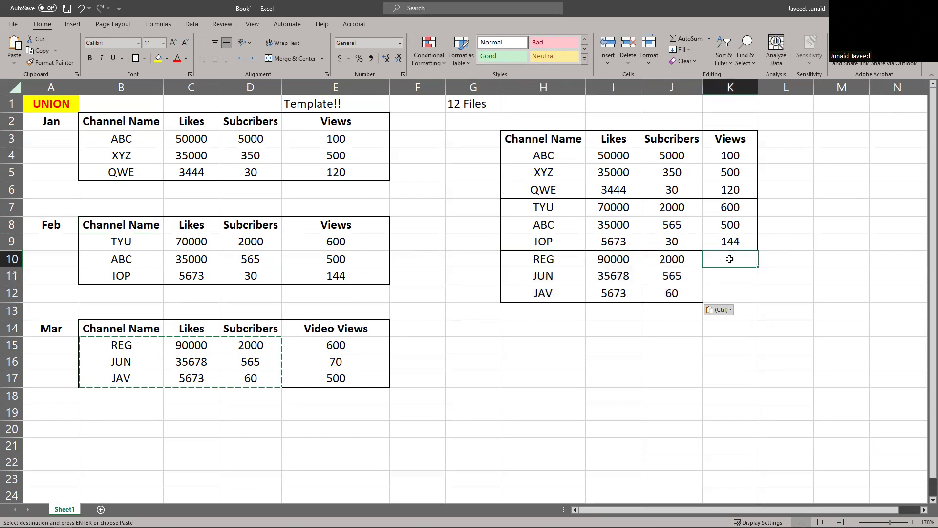
pyautogui.write('NUL')
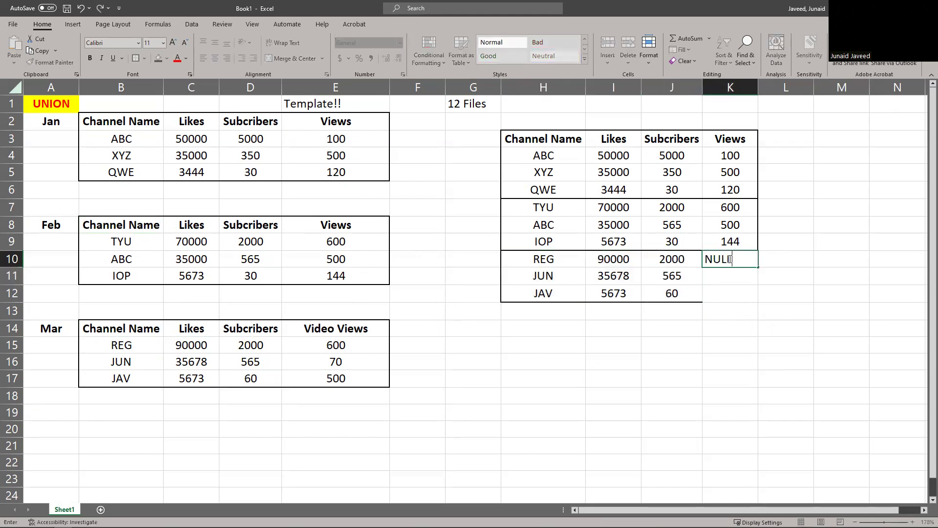
pyautogui.write('L')
pyautogui.press('Return')
pyautogui.click(729, 262)
pyautogui.hotkey('ctrl', 'c')
pyautogui.hotkey('ctrl', 'v')
pyautogui.press('Down')
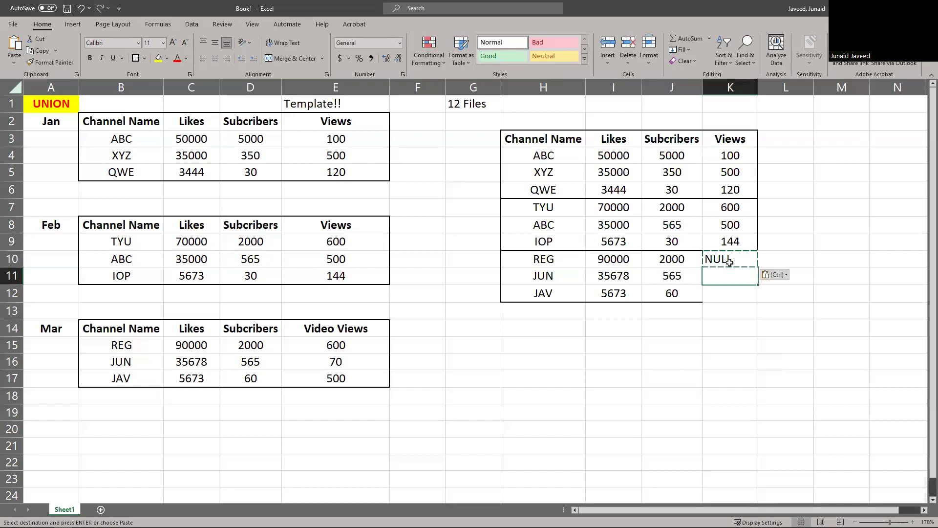
pyautogui.hotkey('ctrl', 'v')
pyautogui.press('Down')
pyautogui.hotkey('ctrl', 'v')
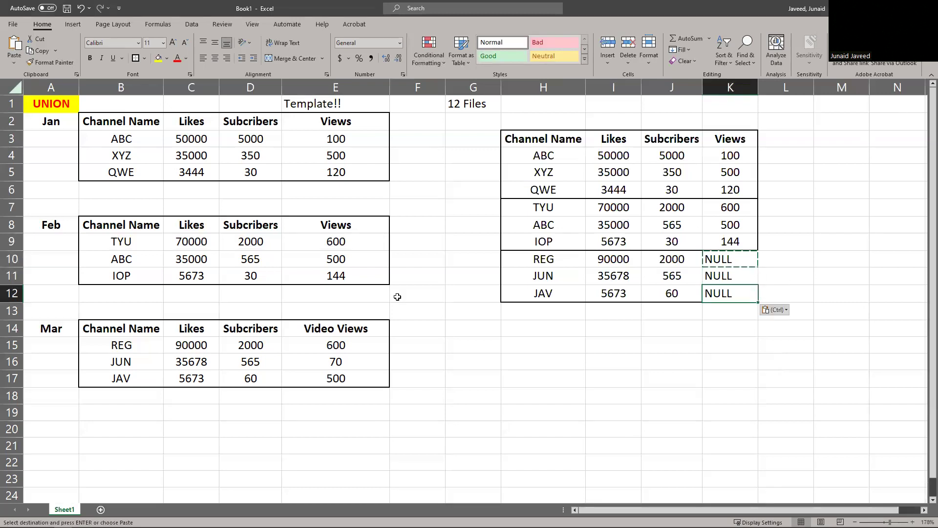
# Copy the Mar table's Video Views header into cell L3 as an additional column of the combined table
pyautogui.click(353, 318)
pyautogui.click(352, 327)
pyautogui.hotkey('ctrl', 'c')
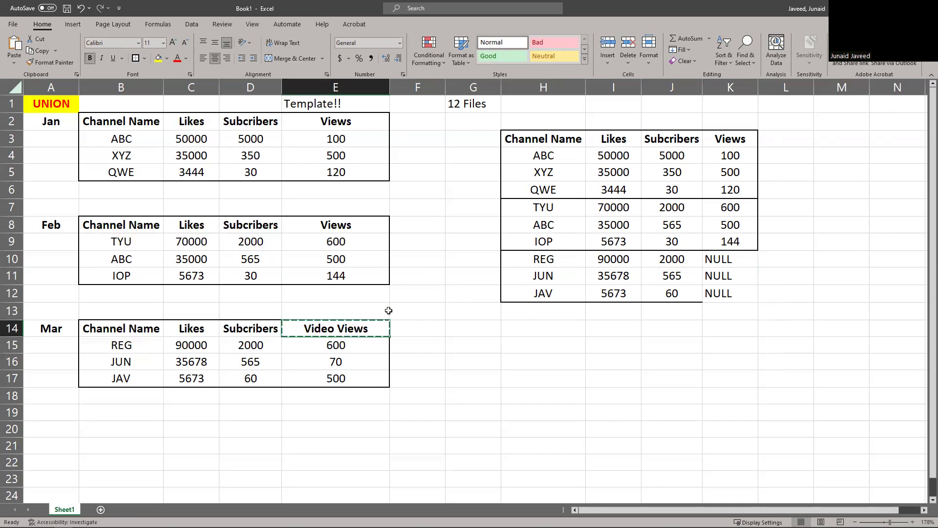
pyautogui.click(787, 143)
pyautogui.hotkey('ctrl', 'v')
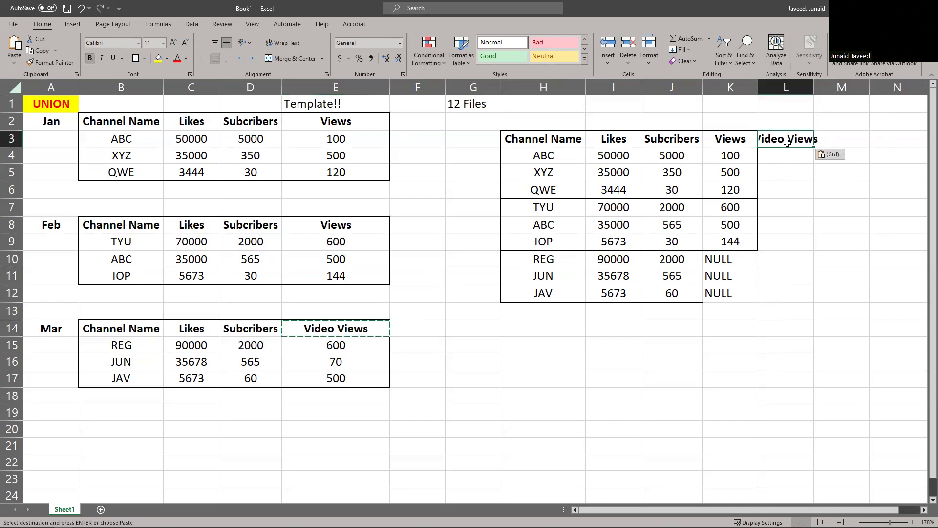
# Copy the three Mar Video Views values into the combined table starting at L10, and widen column L to fit its header
pyautogui.moveTo(351, 348); pyautogui.dragTo(350, 374)
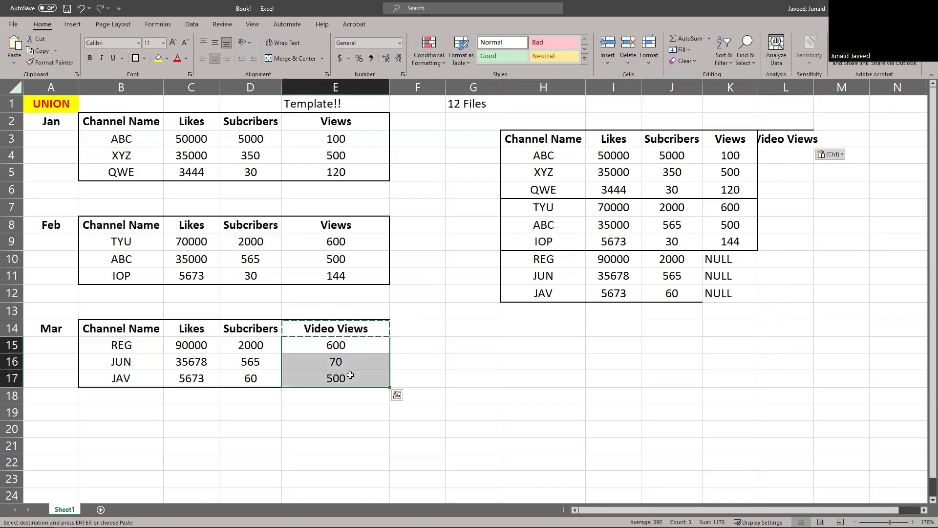
pyautogui.hotkey('ctrl', 'c')
pyautogui.click(783, 259)
pyautogui.hotkey('ctrl', 'v')
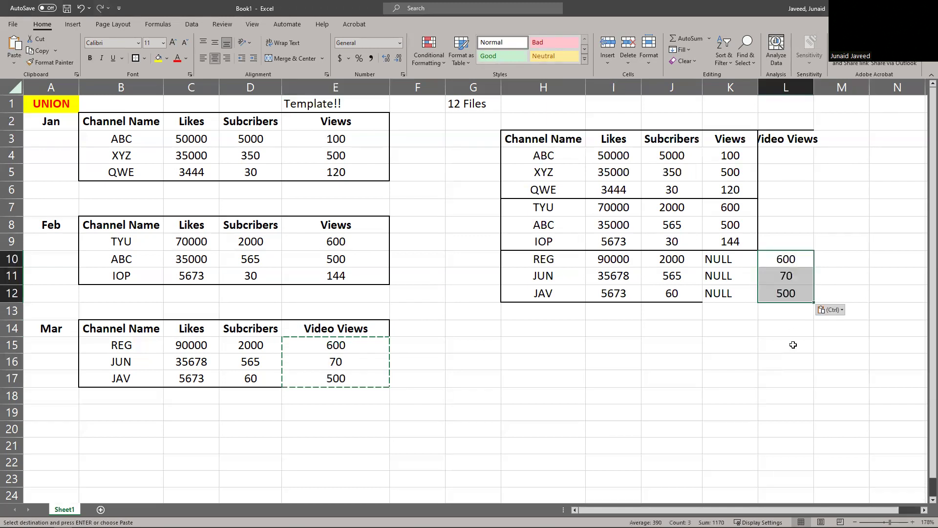
pyautogui.doubleClick(825, 86)
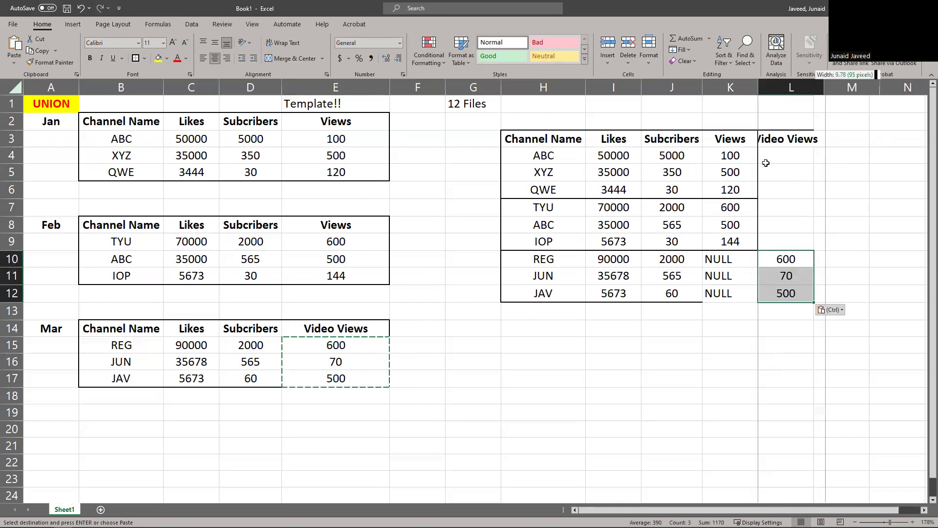
# Fill the Video Views column with NULL for the Jan and Feb rows of the combined table, cells L4 to L9
pyautogui.click(785, 159)
pyautogui.write('NULL')
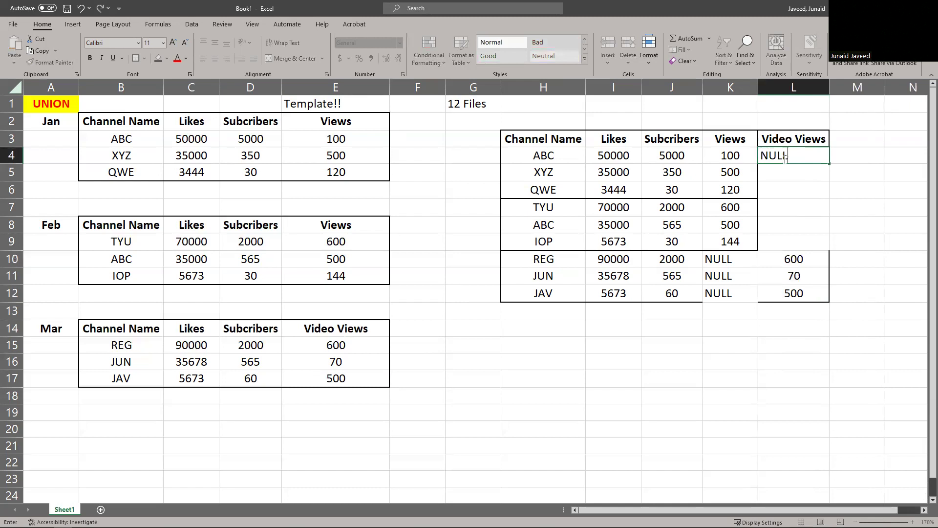
pyautogui.press('Return')
pyautogui.write('NULL')
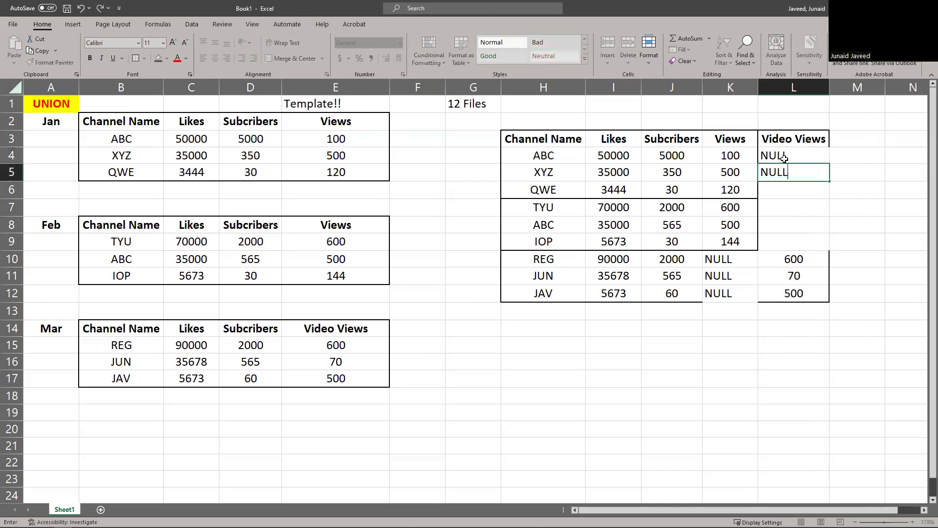
pyautogui.moveTo(733, 259); pyautogui.dragTo(733, 293)
pyautogui.hotkey('ctrl', 'c')
pyautogui.click(805, 172)
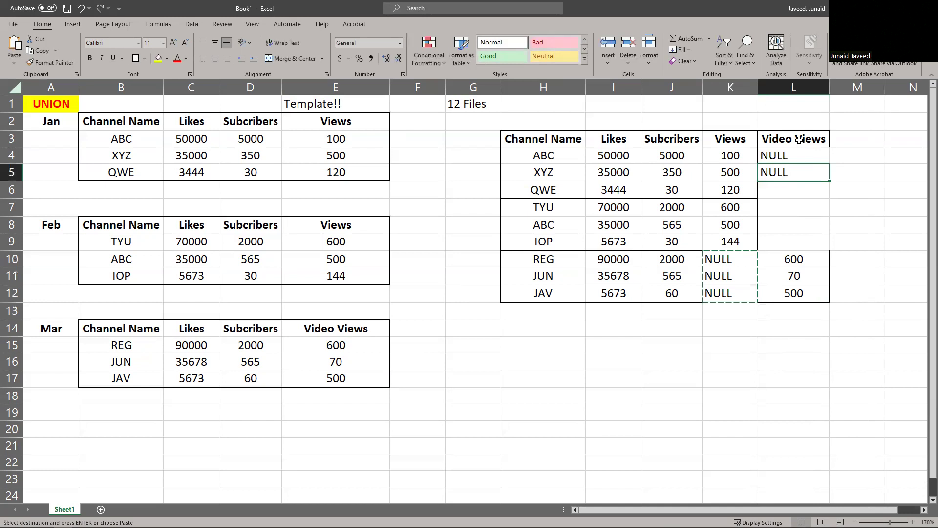
pyautogui.click(794, 153)
pyautogui.hotkey('ctrl', 'v')
pyautogui.click(792, 204)
pyautogui.hotkey('ctrl', 'v')
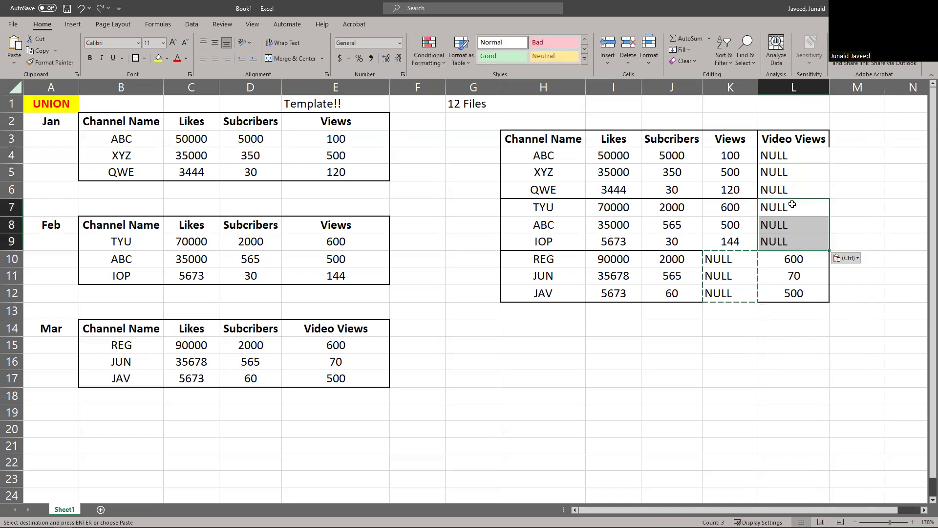
# Center the Video Views values in L4:L12 and the Views values in K4:K12 of the combined table
pyautogui.moveTo(795, 153); pyautogui.dragTo(812, 294)
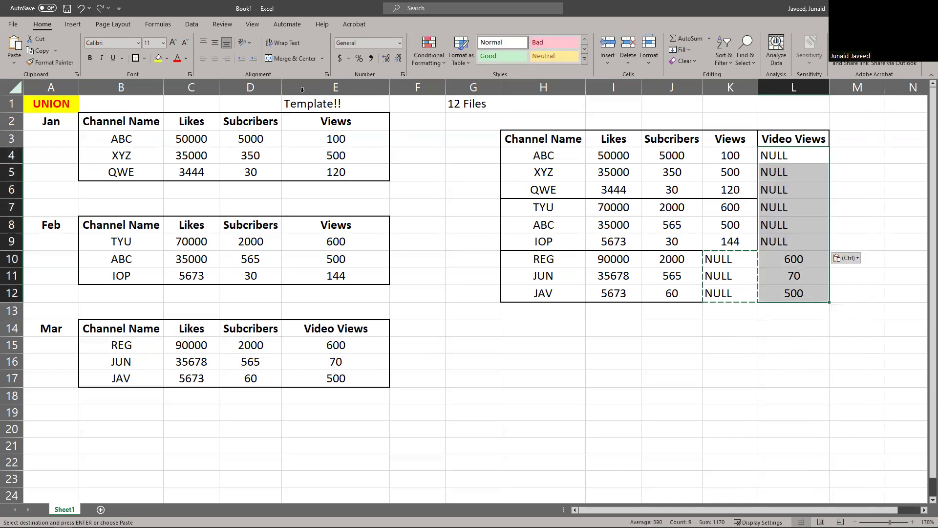
pyautogui.click(214, 58)
pyautogui.moveTo(517, 140); pyautogui.dragTo(804, 288)
pyautogui.hotkey('ctrl', 'b')
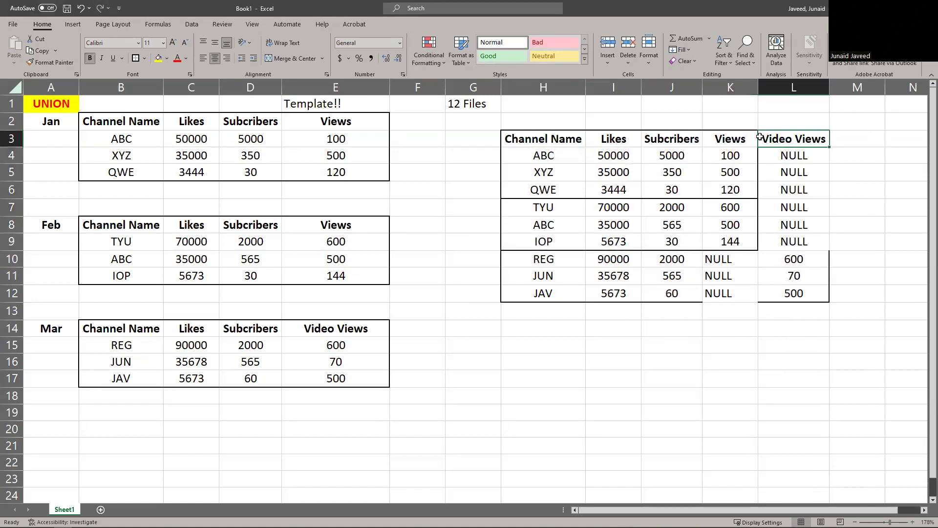
pyautogui.click(339, 124)
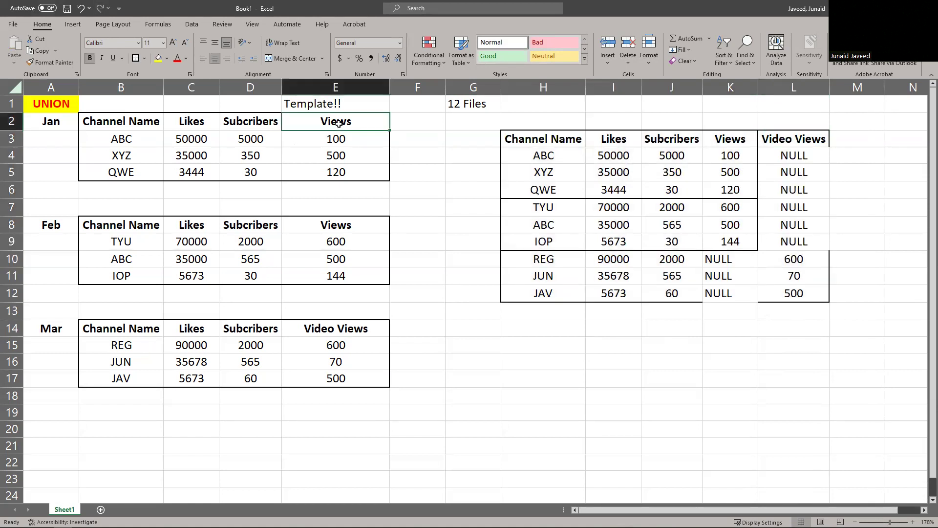
pyautogui.click(345, 226)
pyautogui.click(338, 329)
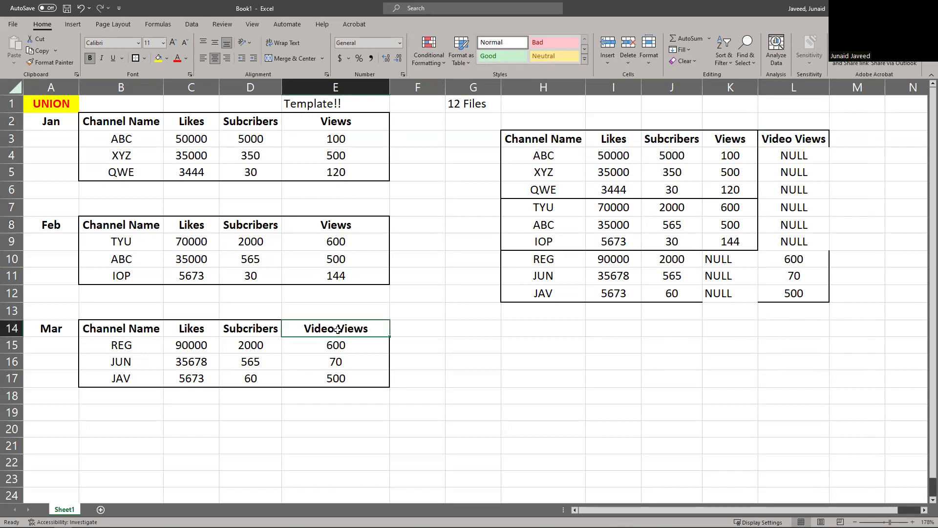
pyautogui.moveTo(738, 155); pyautogui.dragTo(741, 295)
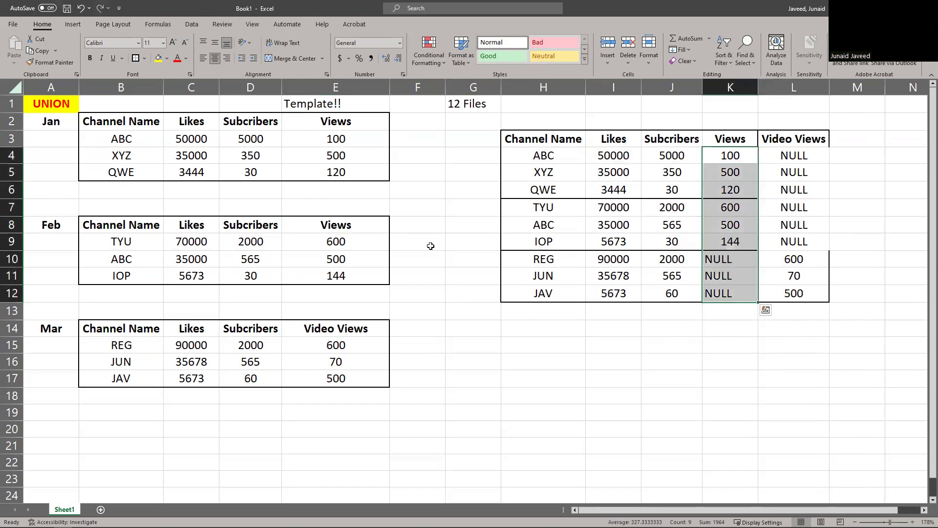
pyautogui.click(213, 59)
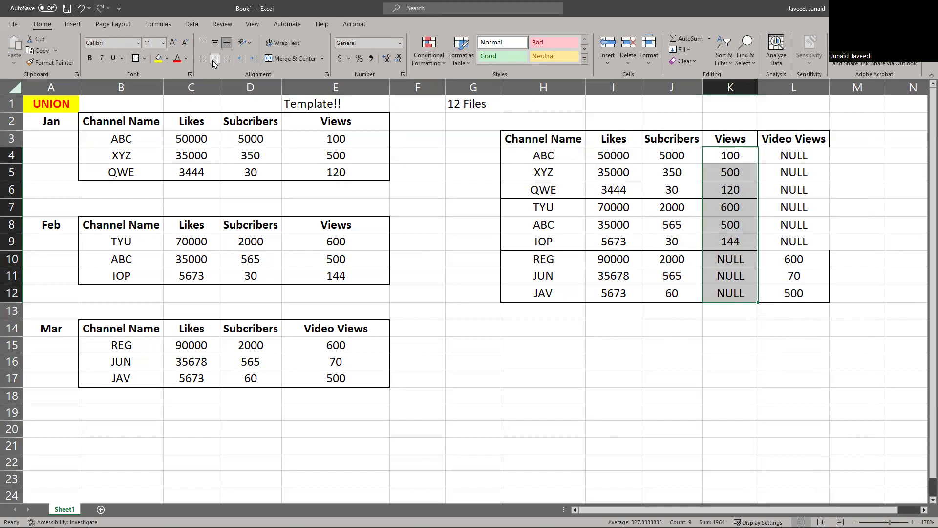
pyautogui.click(566, 389)
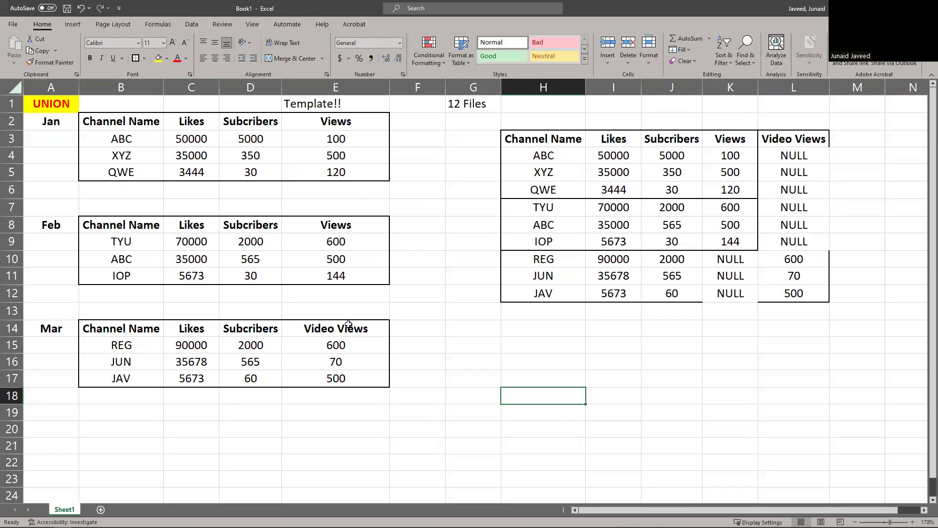
# Compare the Feb Views and Mar Video Views headers with the separate Views and Video Views columns in the combined table
pyautogui.click(348, 226)
pyautogui.click(344, 329)
pyautogui.click(336, 229)
pyautogui.moveTo(336, 345); pyautogui.dragTo(336, 380)
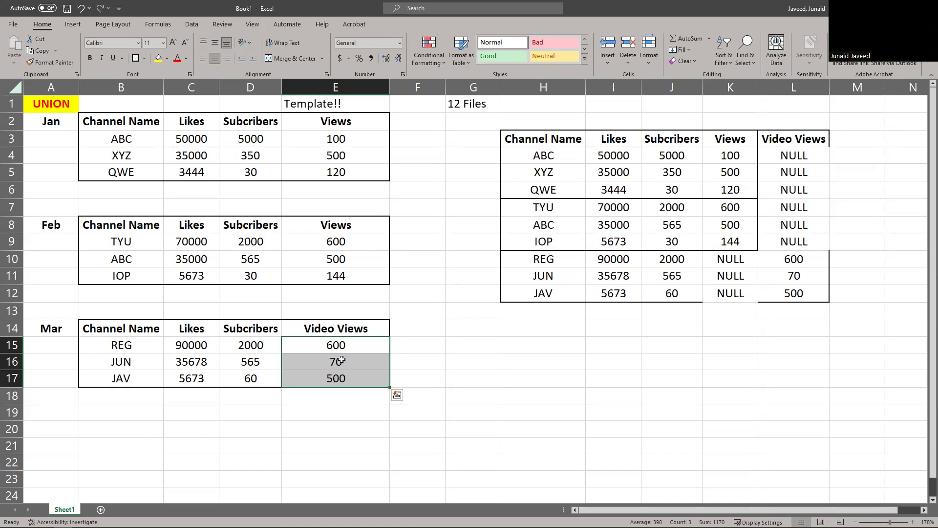
pyautogui.click(354, 330)
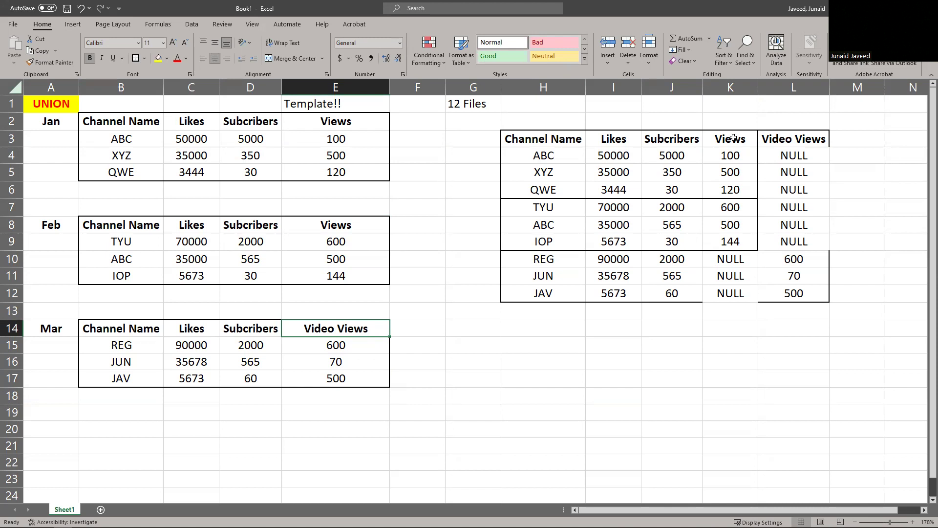
pyautogui.moveTo(733, 139); pyautogui.dragTo(812, 286)
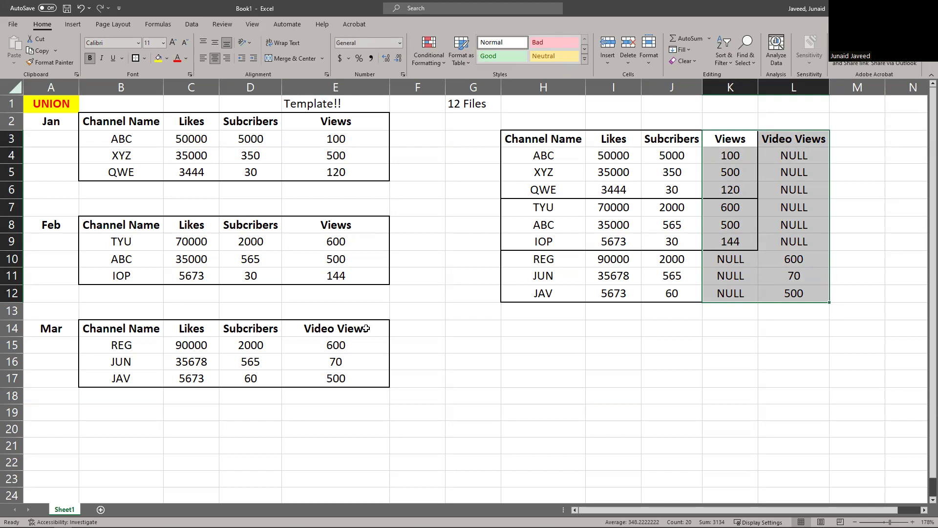
pyautogui.moveTo(366, 327); pyautogui.dragTo(396, 409)
pyautogui.moveTo(801, 154); pyautogui.dragTo(797, 346)
pyautogui.click(795, 426)
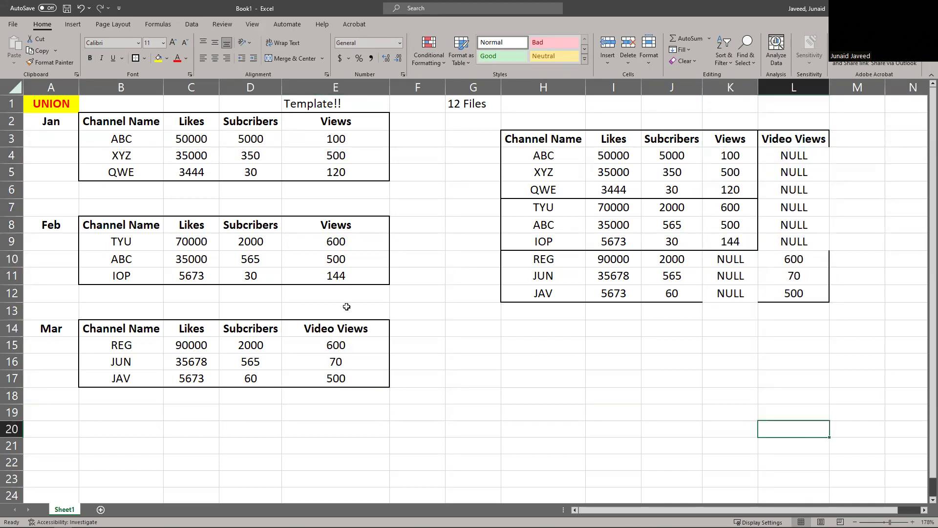
# Center the "Template!!" note in cell E1 and format it in bold red text
pyautogui.click(326, 103)
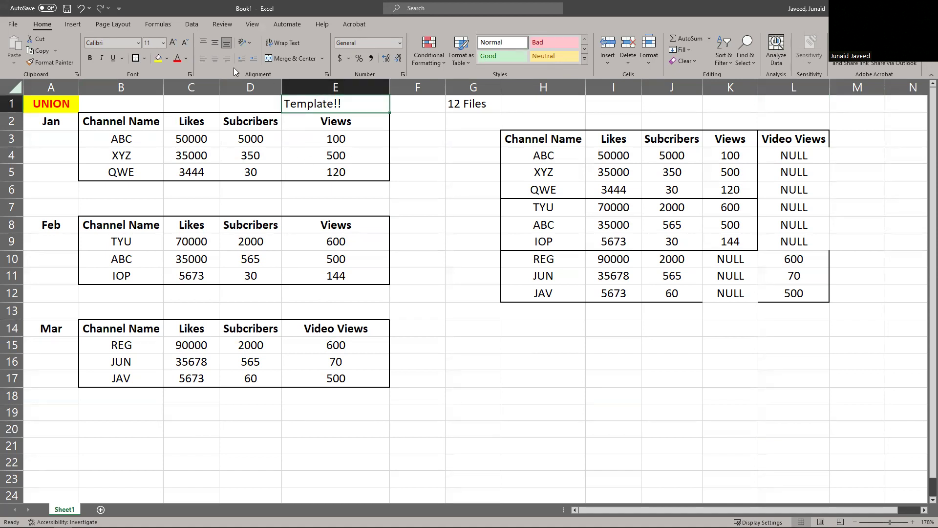
pyautogui.click(215, 58)
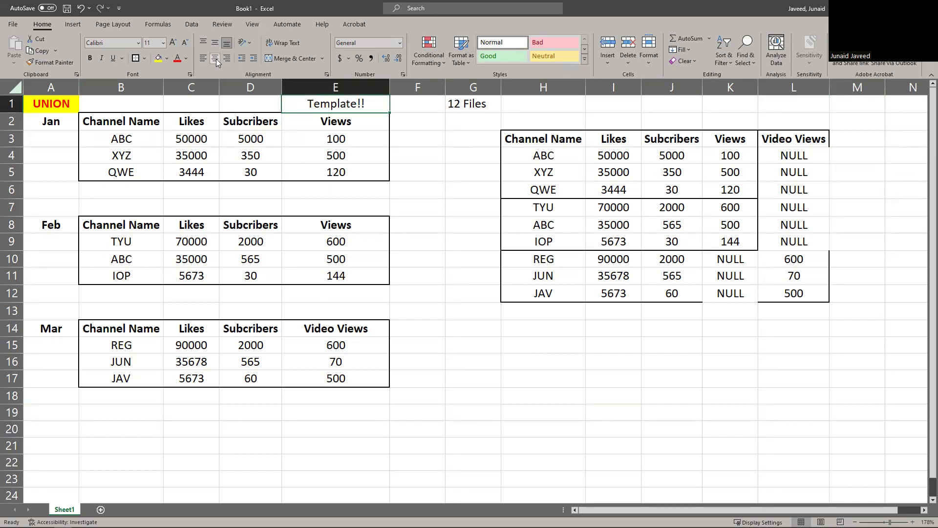
pyautogui.click(341, 331)
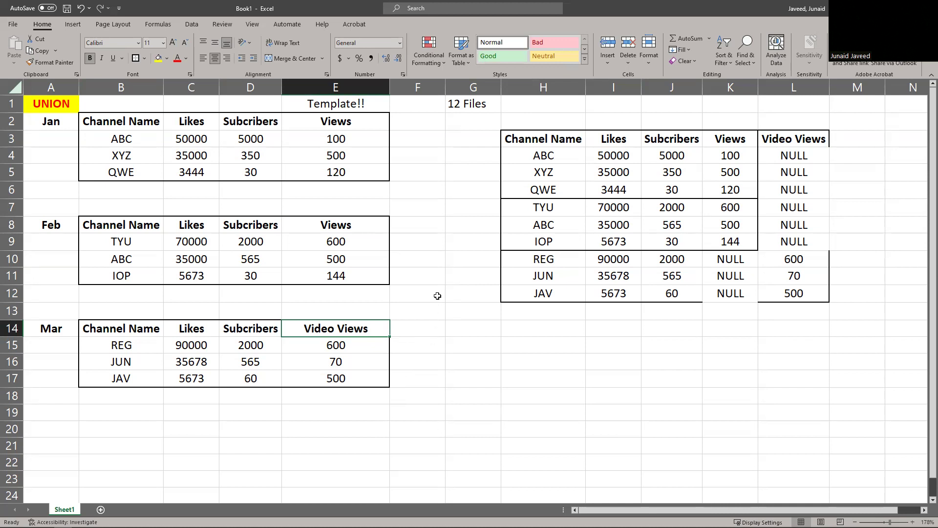
pyautogui.moveTo(138, 150); pyautogui.dragTo(342, 155)
pyautogui.moveTo(171, 241); pyautogui.dragTo(337, 244)
pyautogui.moveTo(179, 343); pyautogui.dragTo(362, 361)
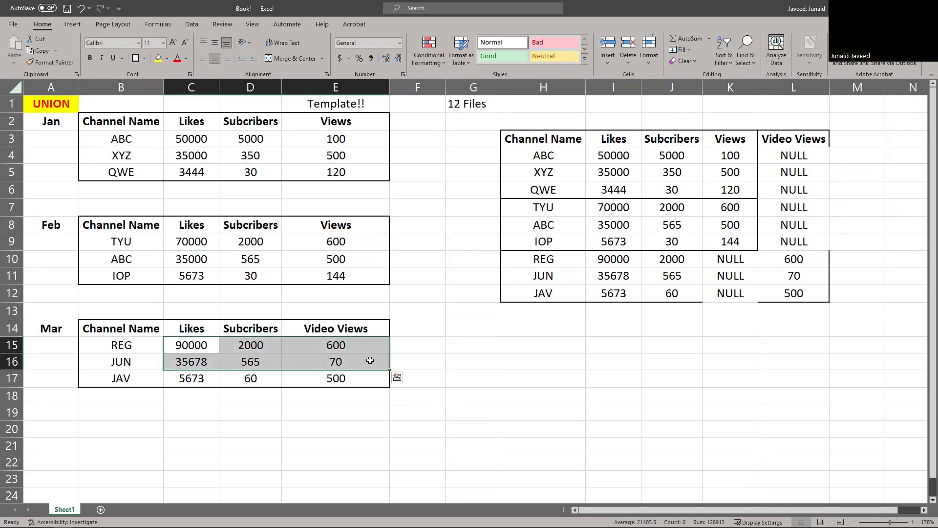
pyautogui.click(347, 106)
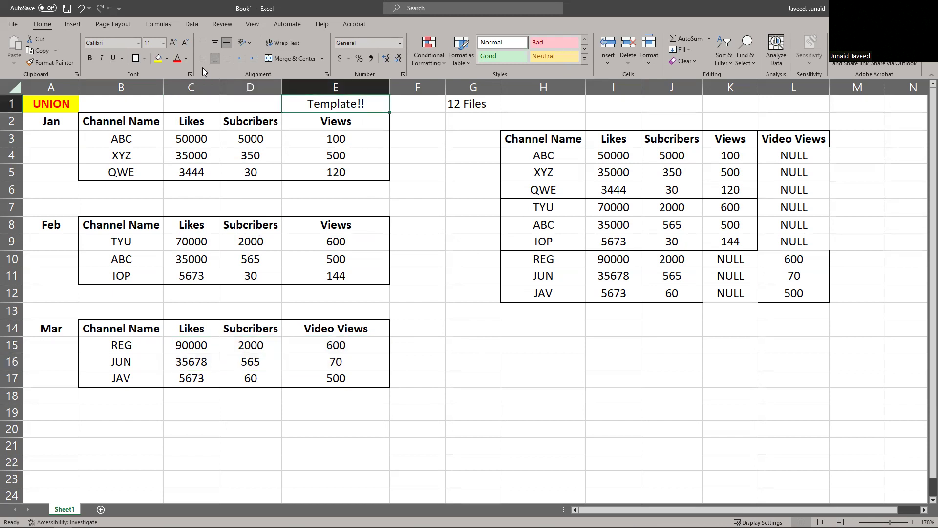
pyautogui.click(177, 58)
pyautogui.click(90, 58)
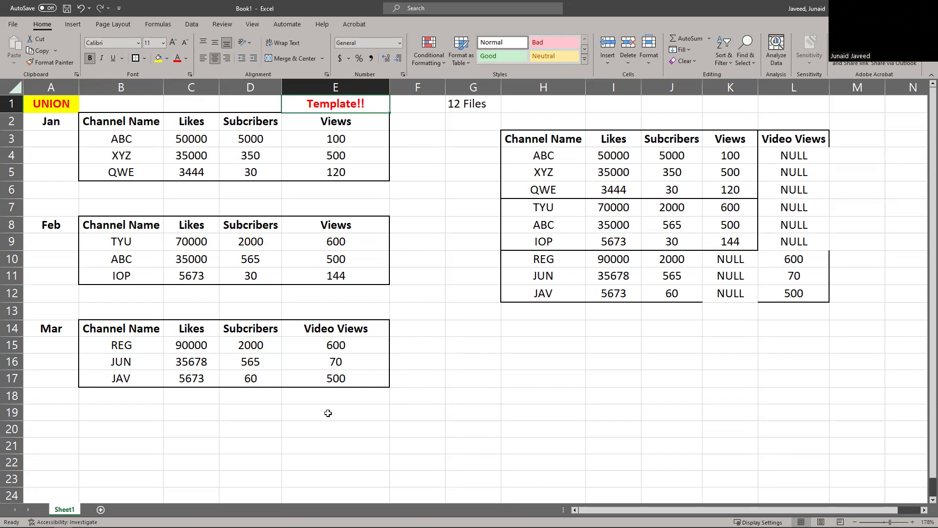
pyautogui.moveTo(111, 223); pyautogui.dragTo(389, 227)
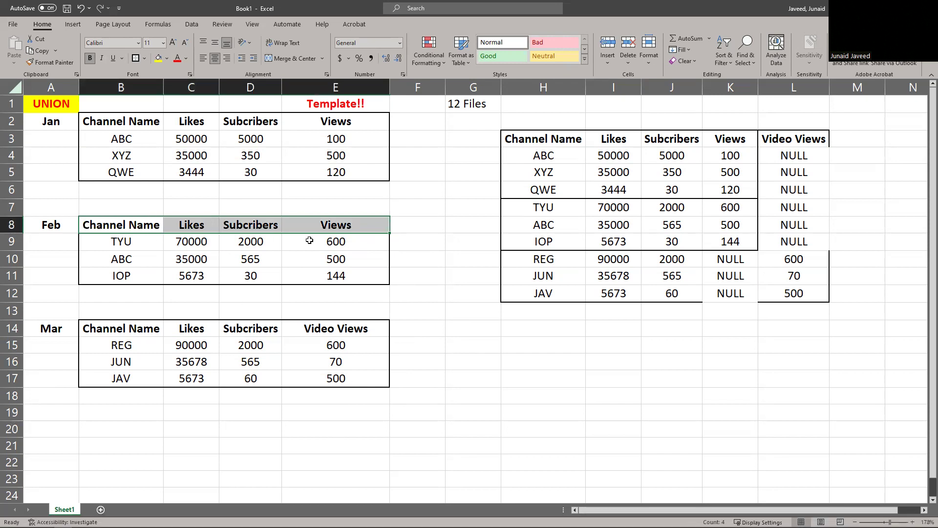
pyautogui.moveTo(550, 153); pyautogui.dragTo(550, 259)
pyautogui.moveTo(611, 161); pyautogui.dragTo(617, 277)
pyautogui.click(430, 413)
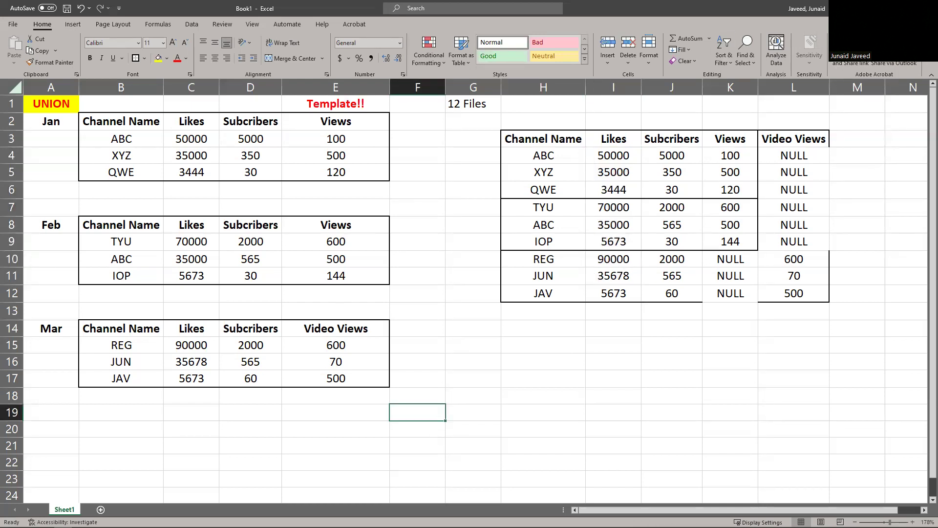
# Switch to Tableau Public, connect to the text file ABC 1 from the Unions folder, and collapse the table details
pyautogui.hotkey('alt', 'Tab')
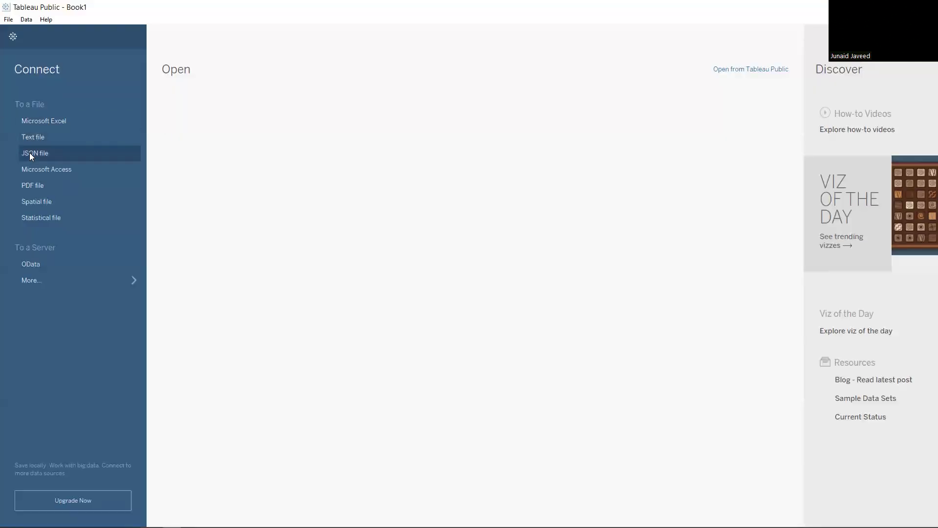
pyautogui.click(59, 138)
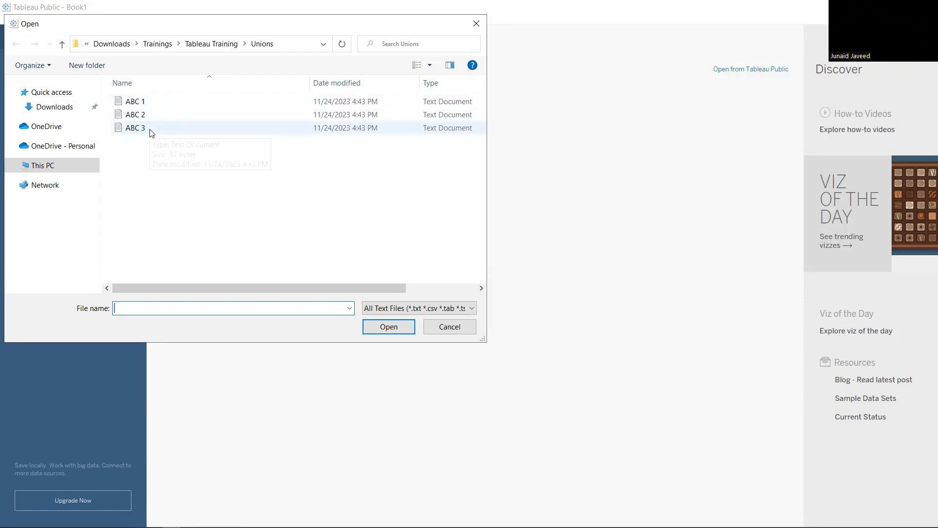
pyautogui.click(151, 105)
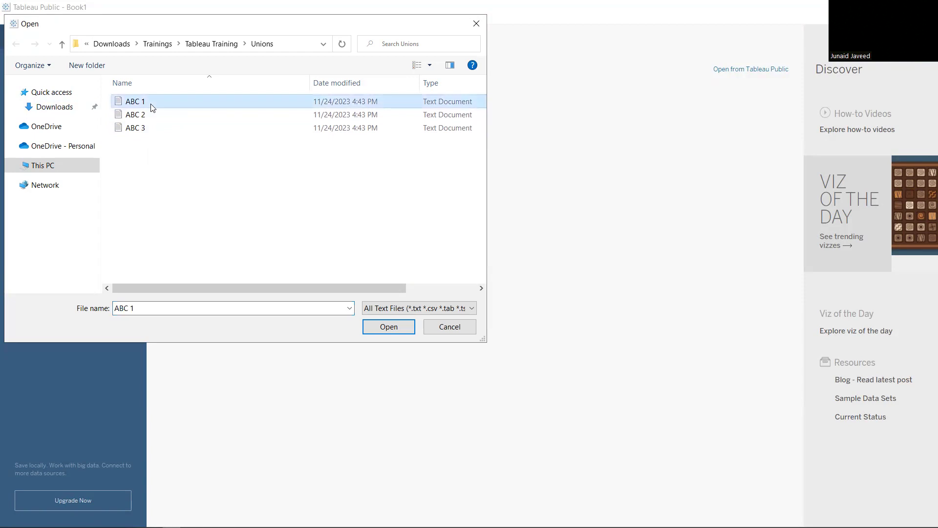
pyautogui.click(402, 331)
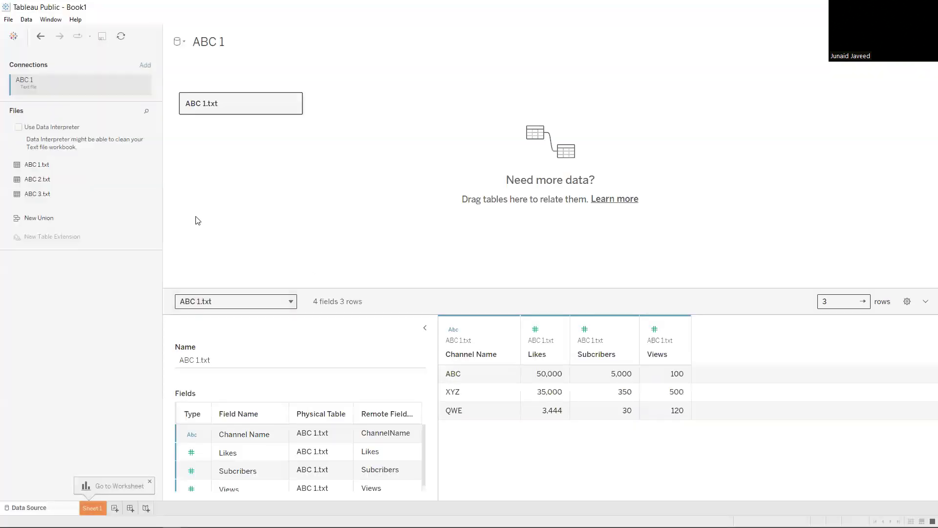
pyautogui.click(424, 328)
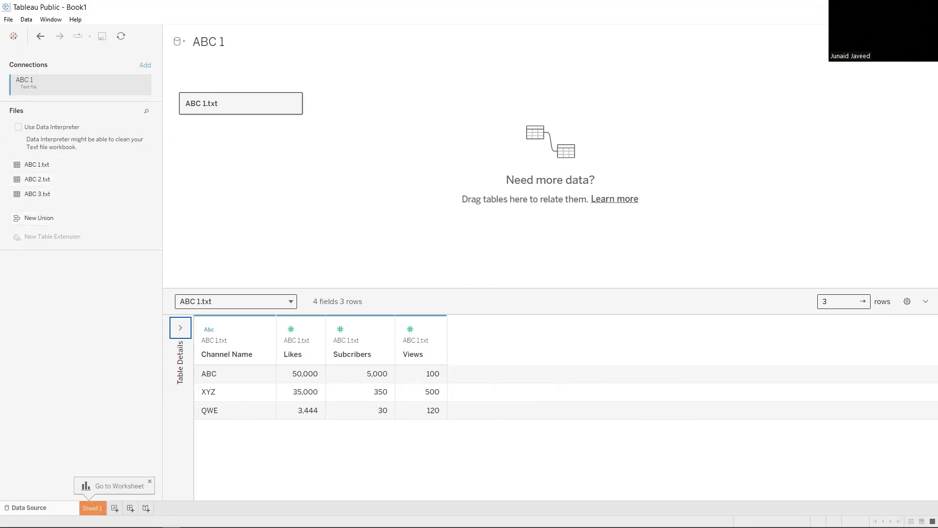
# Switch to Excel to review the combined table in H3:L12, and return to Tableau Public
pyautogui.hotkey('alt', 'Tab')
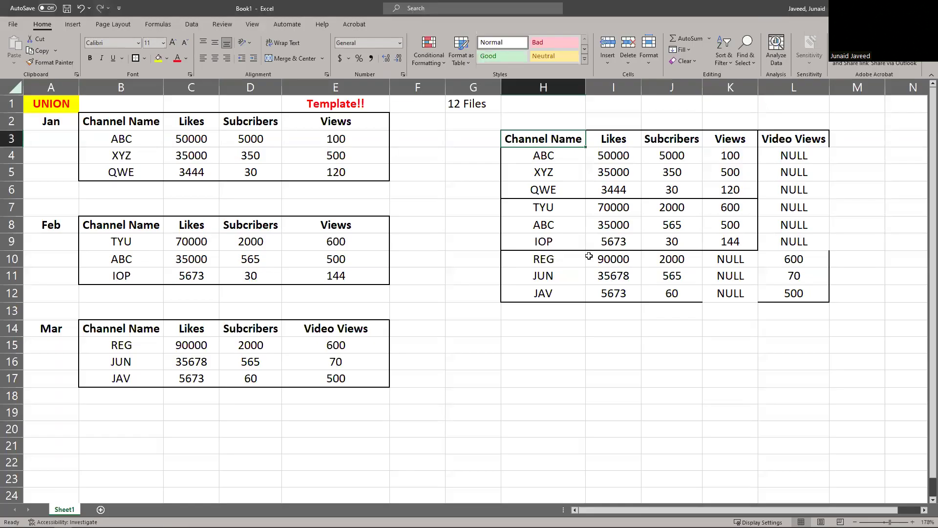
pyautogui.moveTo(542, 139); pyautogui.dragTo(805, 291)
pyautogui.hotkey('alt', 'Tab')
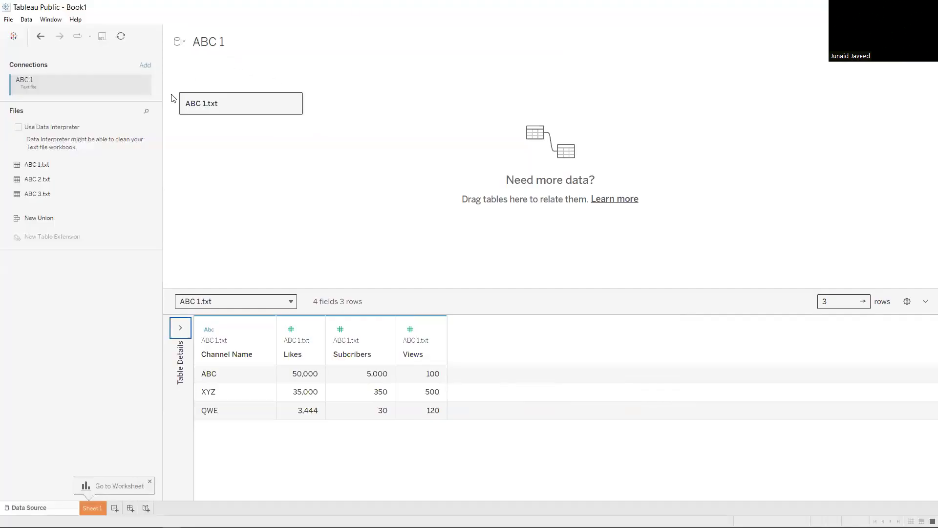
# Open the ABC 1.txt table's physical layer and union ABC 2.txt beneath it
pyautogui.doubleClick(234, 108)
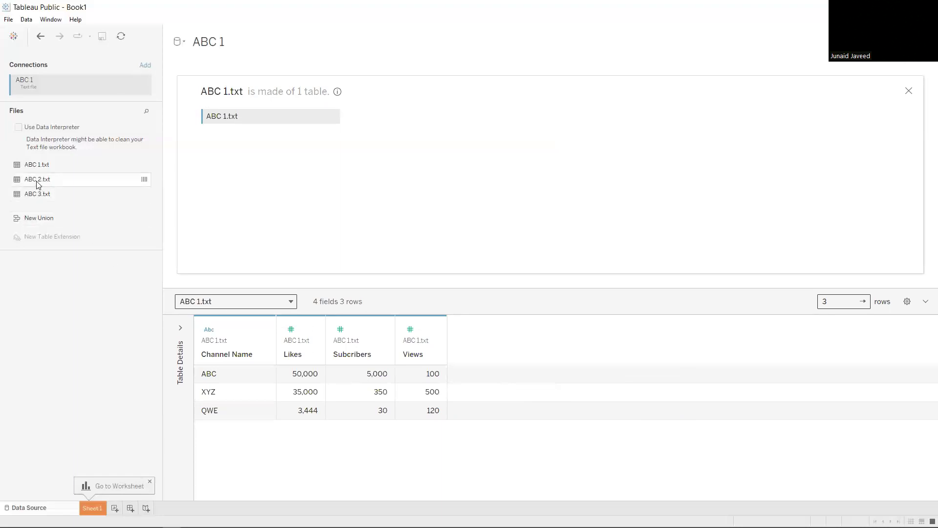
pyautogui.moveTo(36, 181); pyautogui.dragTo(291, 137)
pyautogui.moveTo(235, 130); pyautogui.dragTo(235, 130)
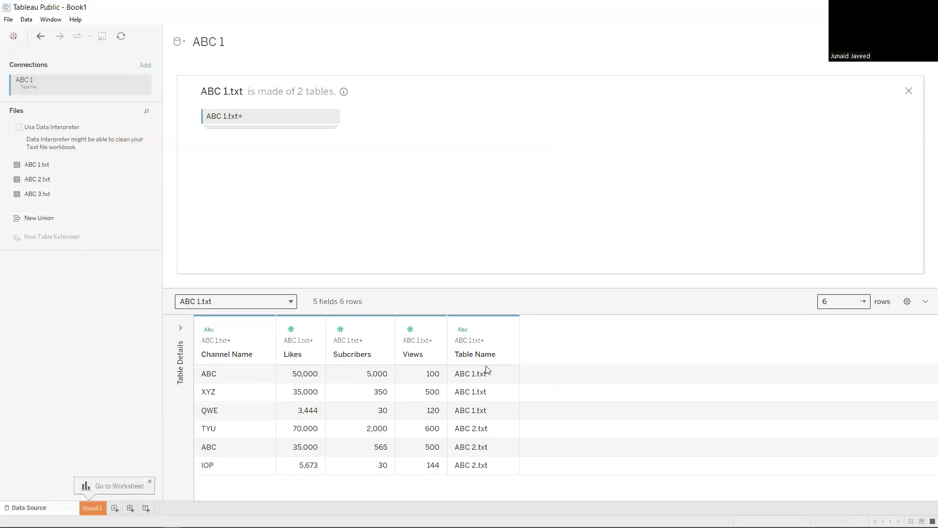
# Check the Table Name values against the ABC and TYU channel rows to trace each row's source file
pyautogui.click(219, 381)
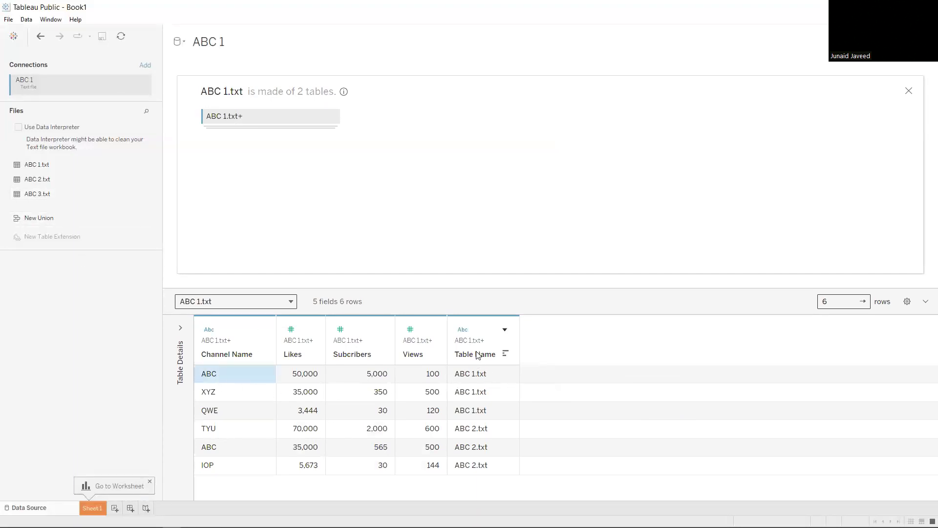
pyautogui.click(477, 377)
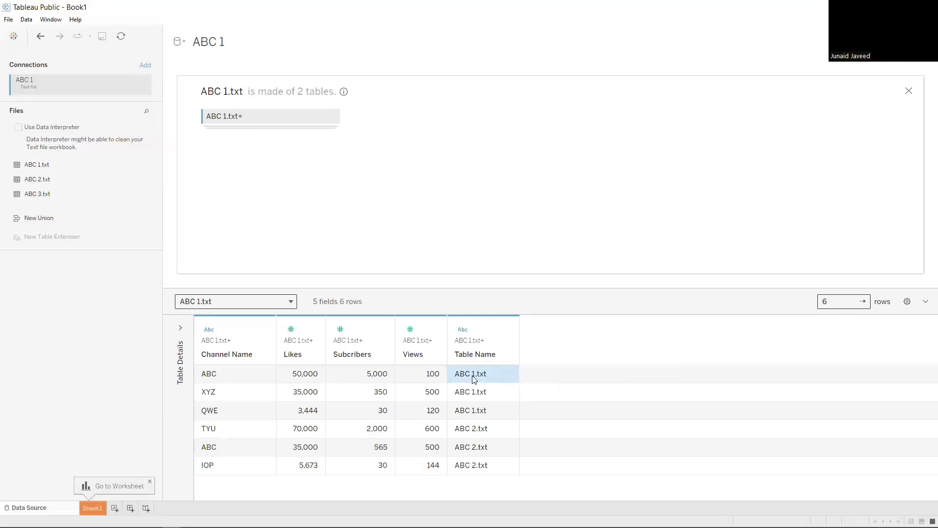
pyautogui.click(223, 429)
pyautogui.click(468, 432)
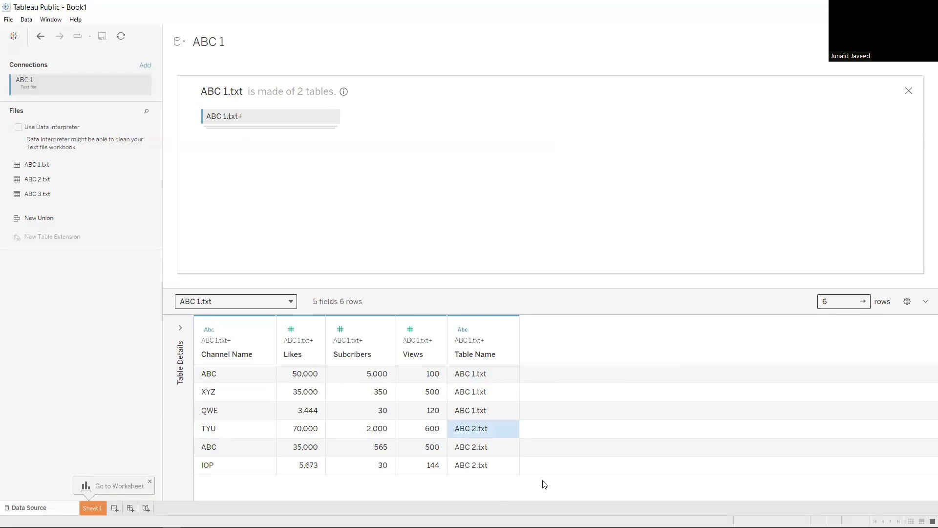
# Add ABC 3.txt to the union and inspect Video Views for the rows from ABC 1.txt and ABC 2.txt
pyautogui.moveTo(42, 194); pyautogui.dragTo(241, 133)
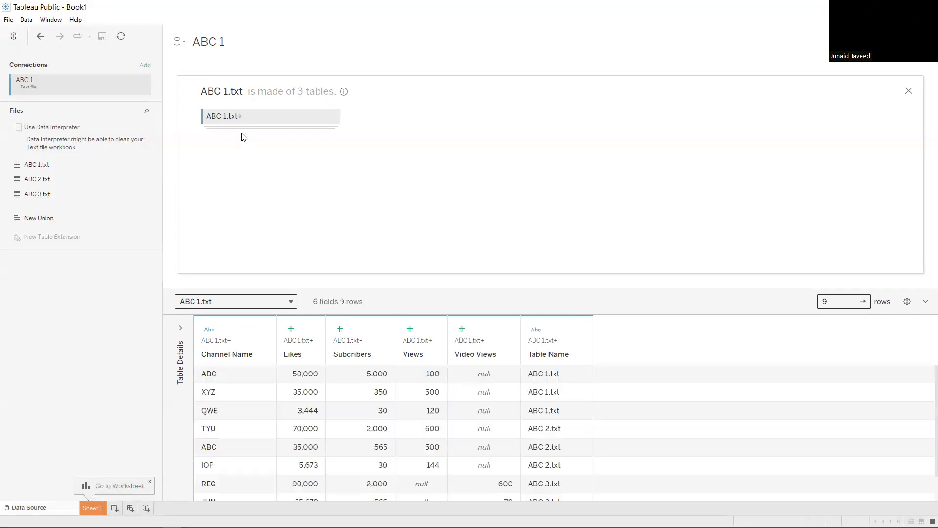
pyautogui.click(490, 348)
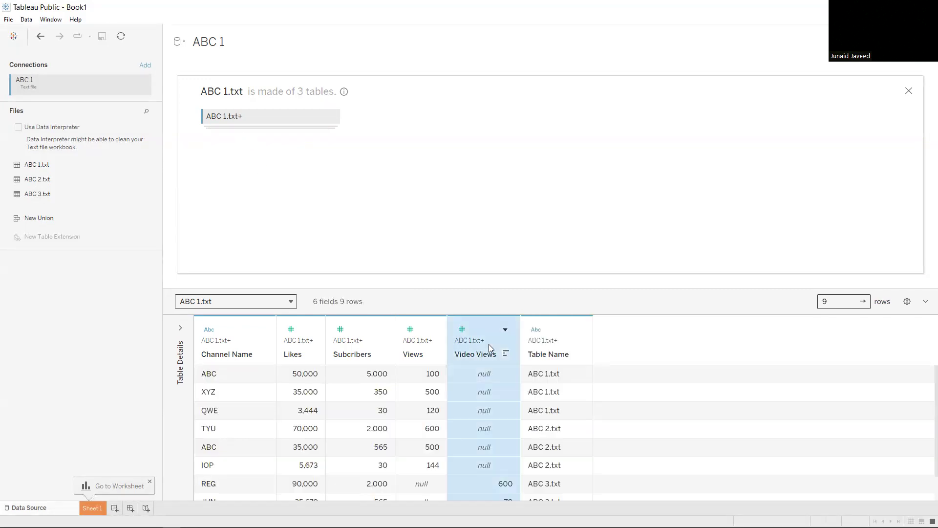
pyautogui.click(538, 374)
pyautogui.click(485, 380)
pyautogui.click(545, 429)
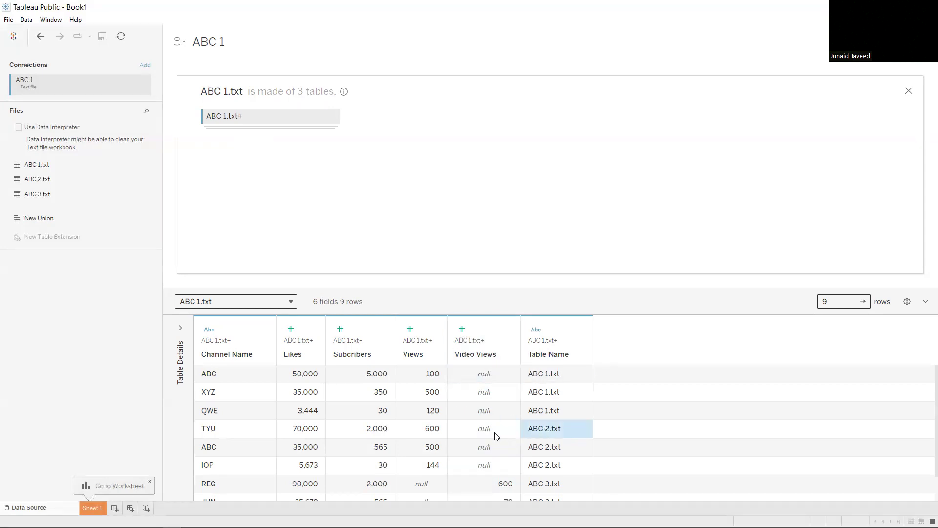
pyautogui.click(495, 432)
pyautogui.moveTo(482, 374); pyautogui.dragTo(487, 465)
pyautogui.scroll(-1, 646, 444)
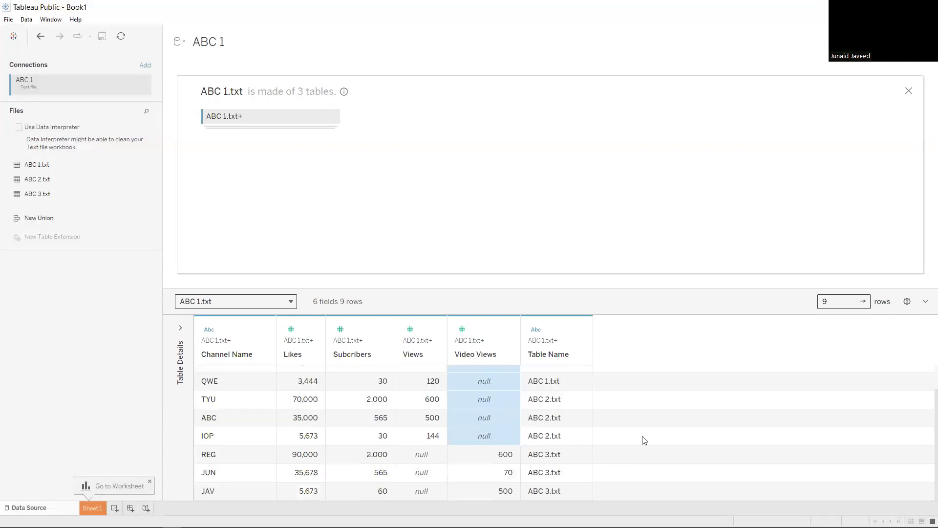
# Enlarge the data preview and examine the Video Views values of the ABC 3.txt rows
pyautogui.moveTo(629, 289); pyautogui.dragTo(614, 191)
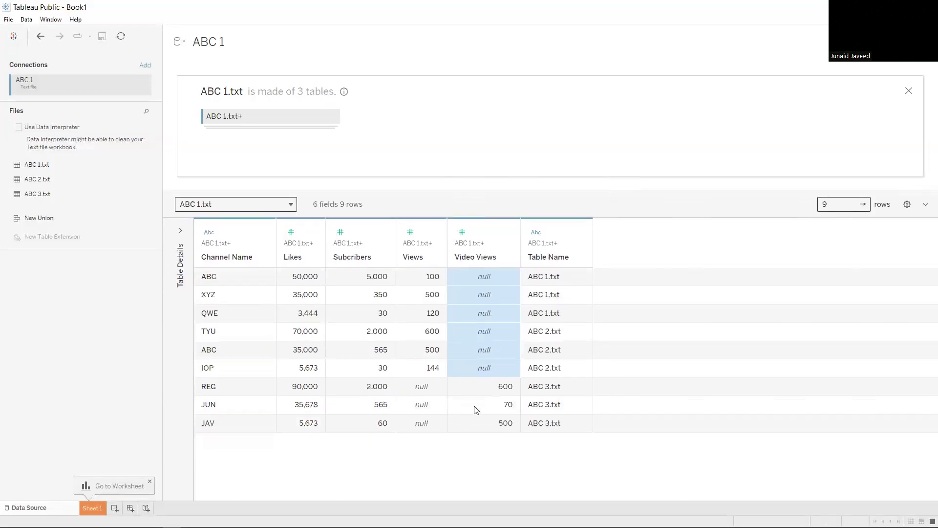
pyautogui.click(546, 389)
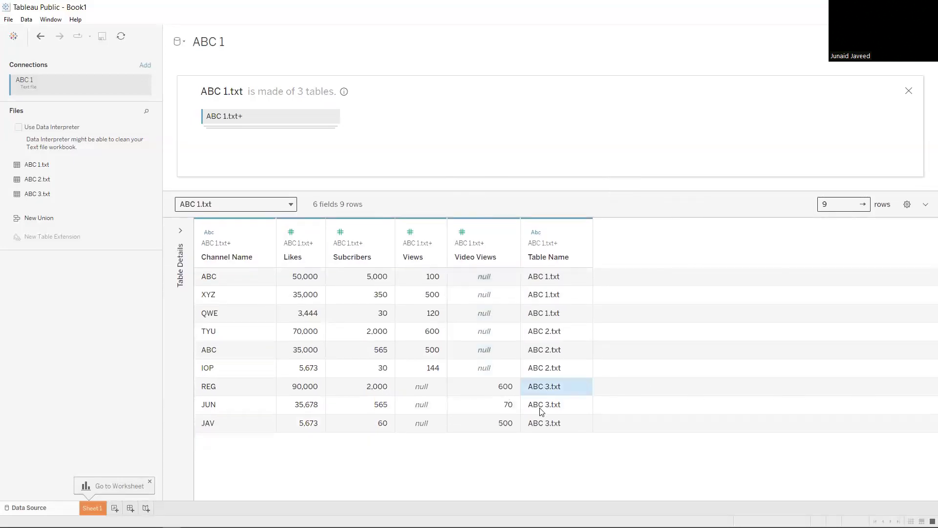
pyautogui.click(542, 423)
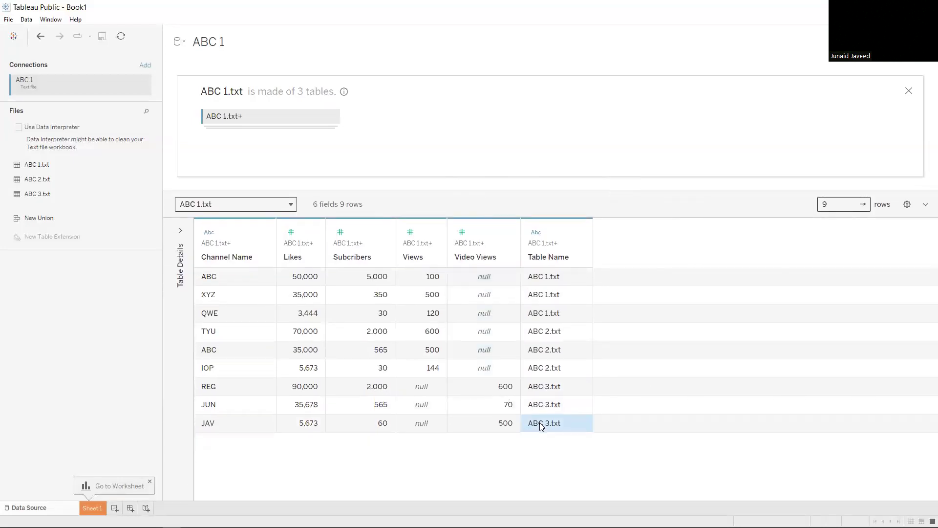
pyautogui.click(505, 390)
pyautogui.click(501, 405)
pyautogui.click(493, 426)
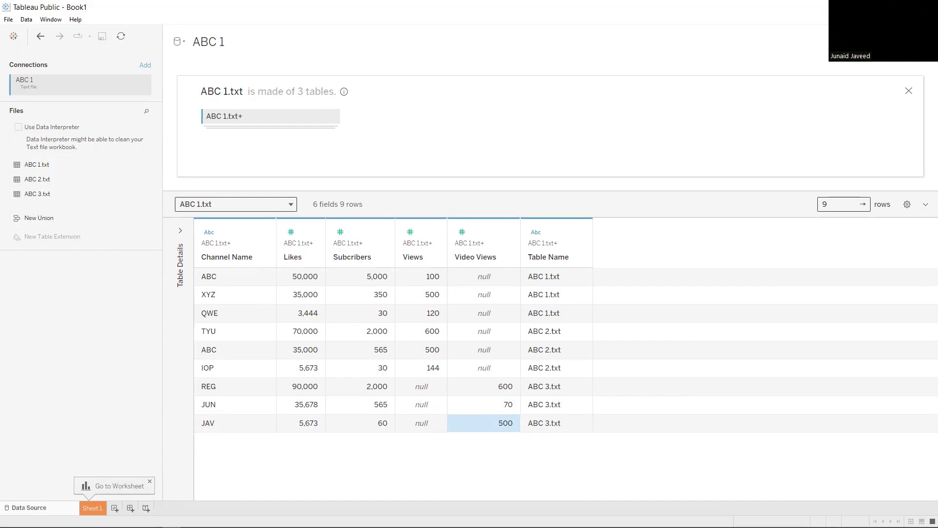
# Compare the Mar rows' Views and Video Views in the Excel combined table with the ABC 3.txt rows in Tableau Public
pyautogui.hotkey('alt', 'Tab')
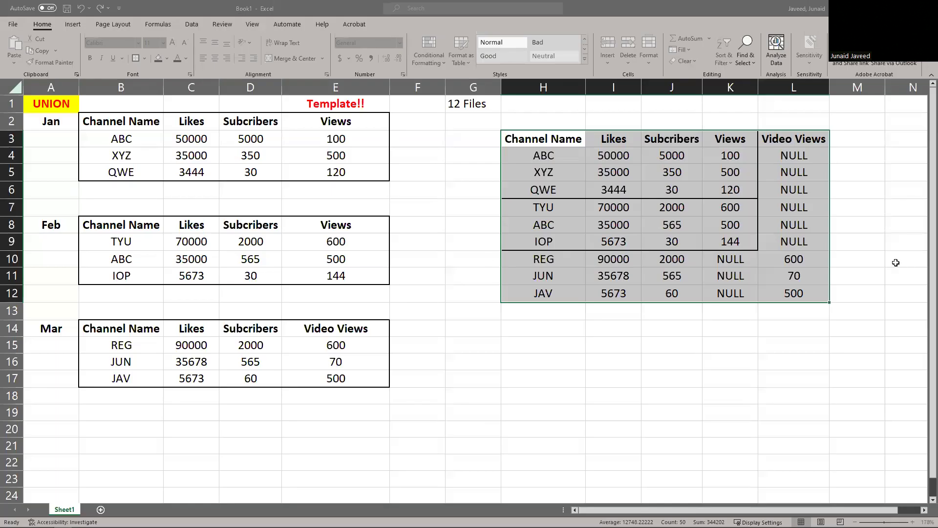
pyautogui.moveTo(796, 258); pyautogui.dragTo(798, 298)
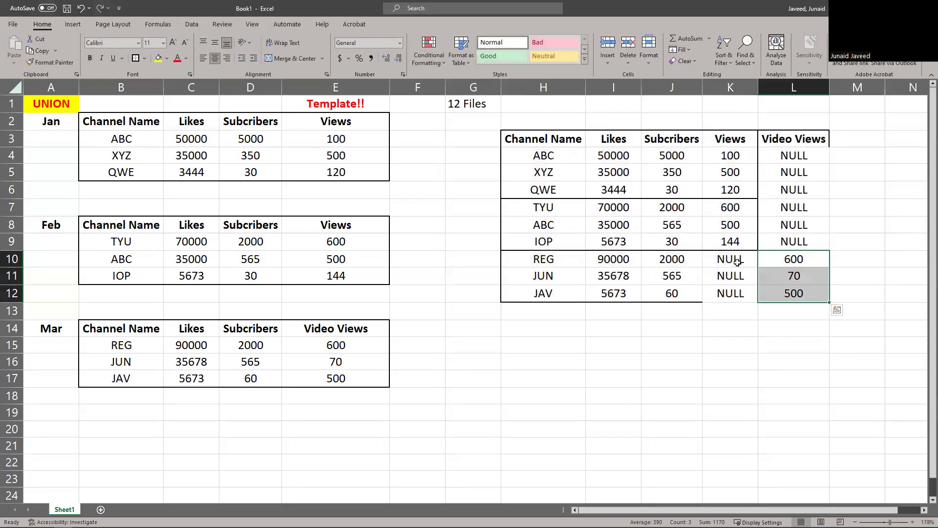
pyautogui.moveTo(731, 259); pyautogui.dragTo(731, 312)
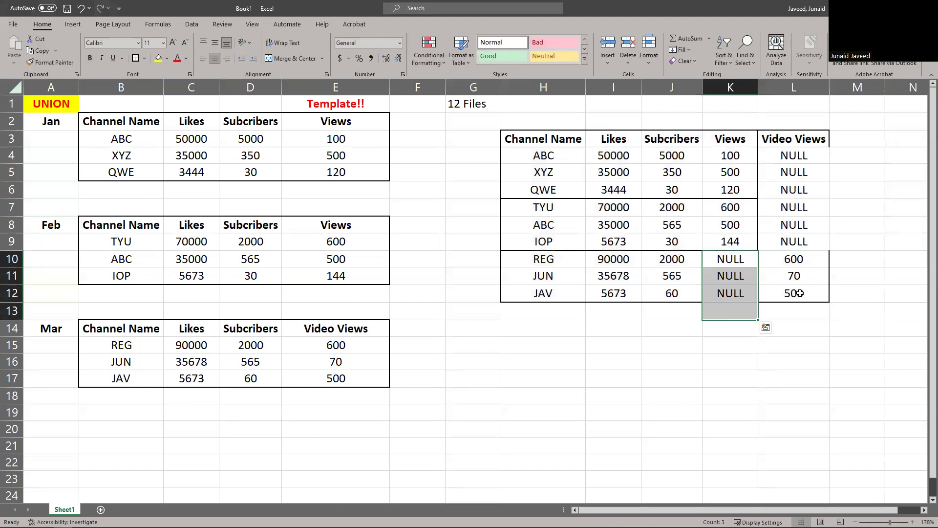
pyautogui.click(778, 341)
pyautogui.hotkey('alt', 'Tab')
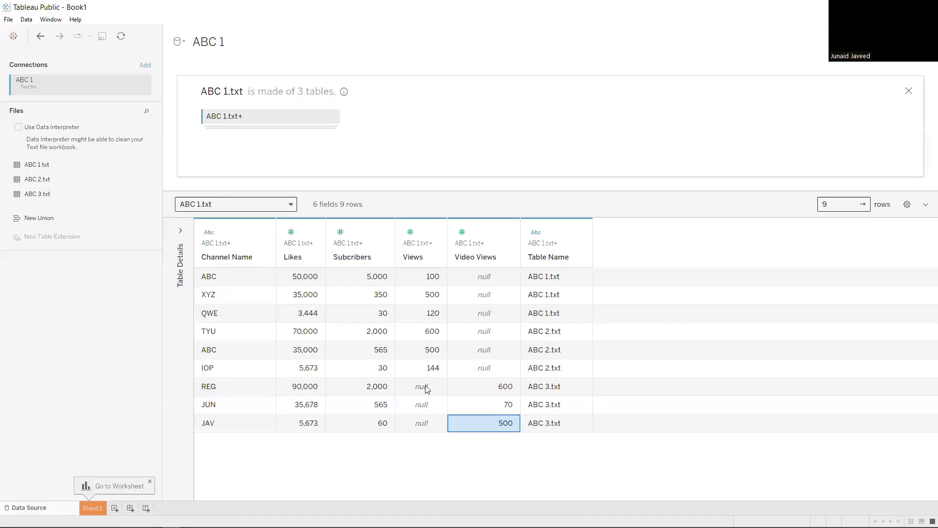
pyautogui.moveTo(421, 386); pyautogui.dragTo(423, 423)
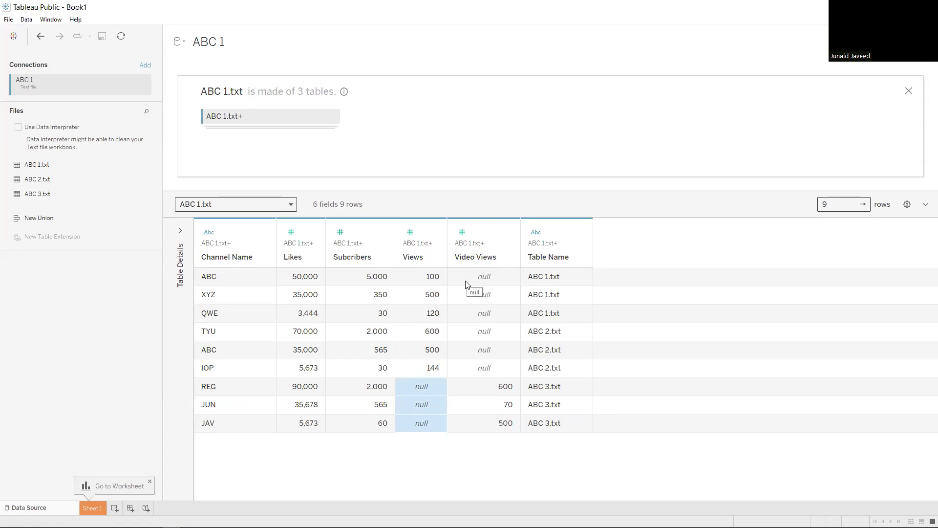
# Merge the mismatched Views and Video Views fields into one column and review all rows of the union
pyautogui.click(419, 226)
pyautogui.keyDown('ctrl'); pyautogui.click(485, 229); pyautogui.keyUp('ctrl')
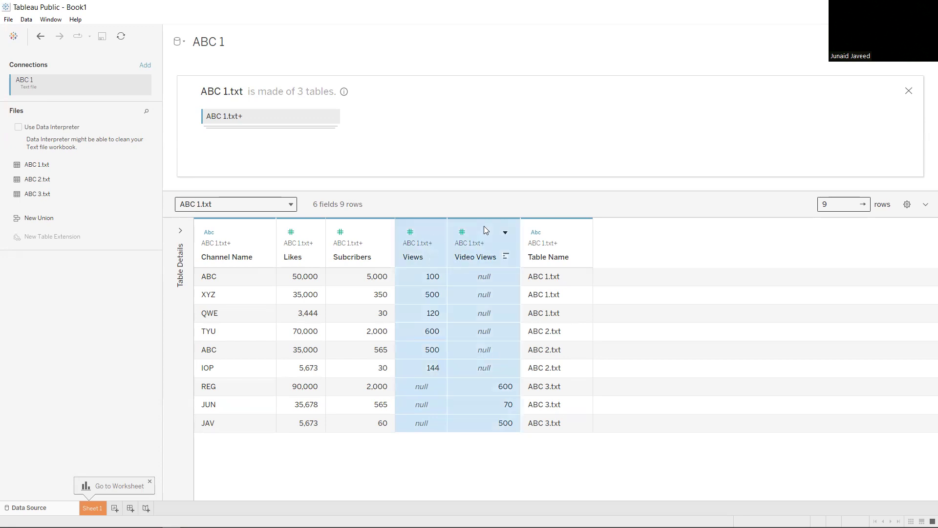
pyautogui.click(506, 235)
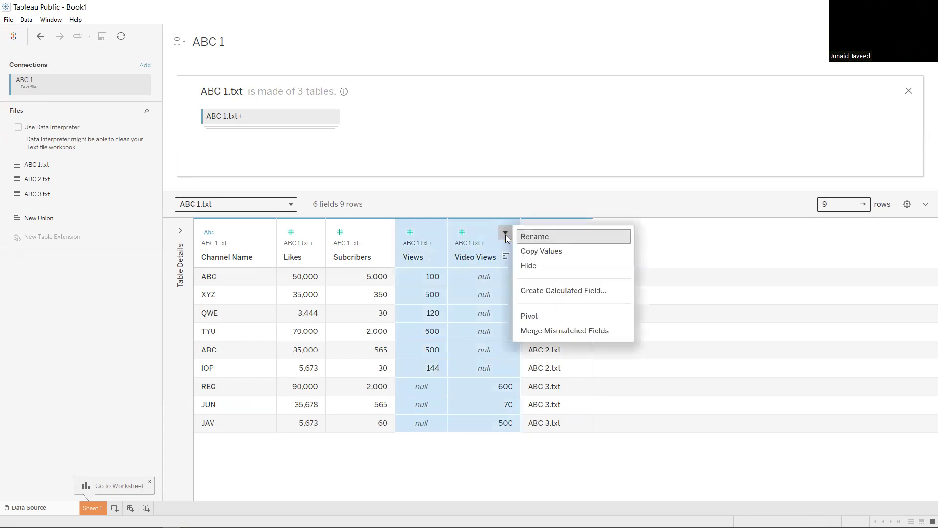
pyautogui.click(436, 501)
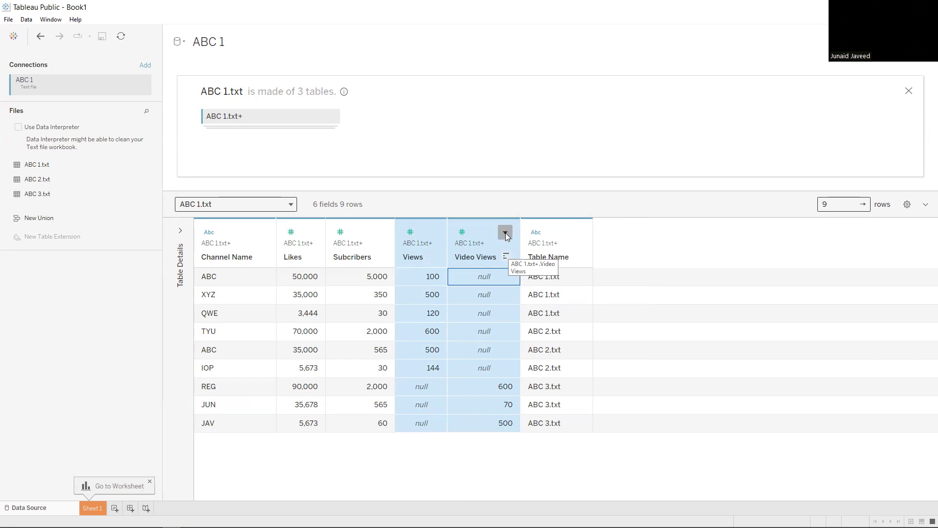
pyautogui.click(505, 233)
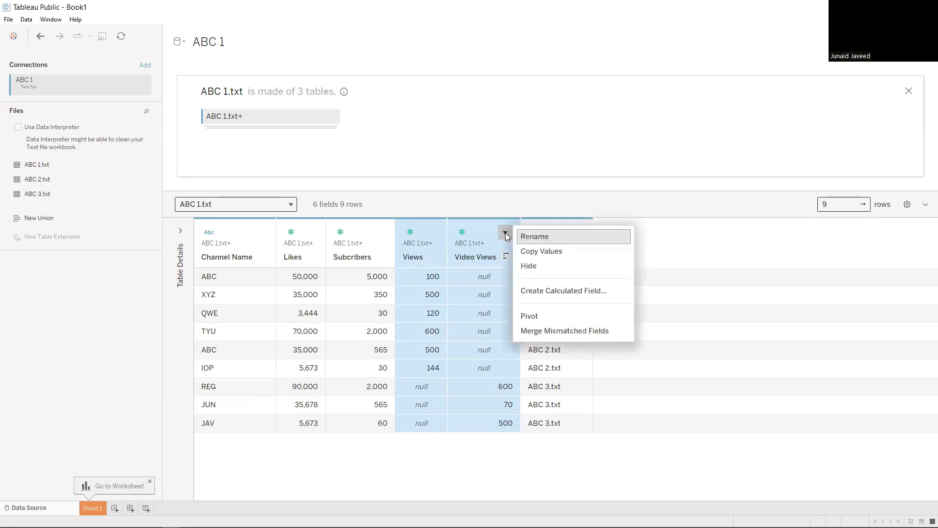
pyautogui.click(540, 336)
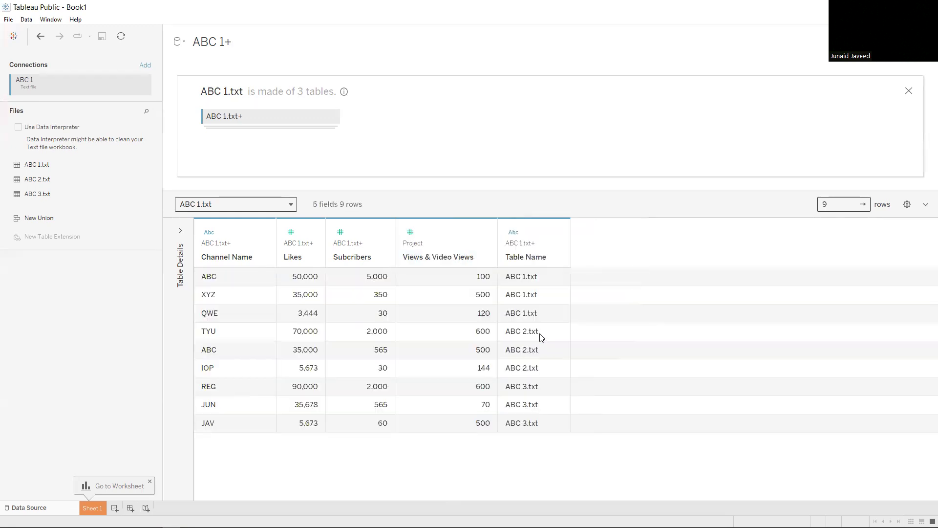
pyautogui.moveTo(224, 278); pyautogui.dragTo(531, 429)
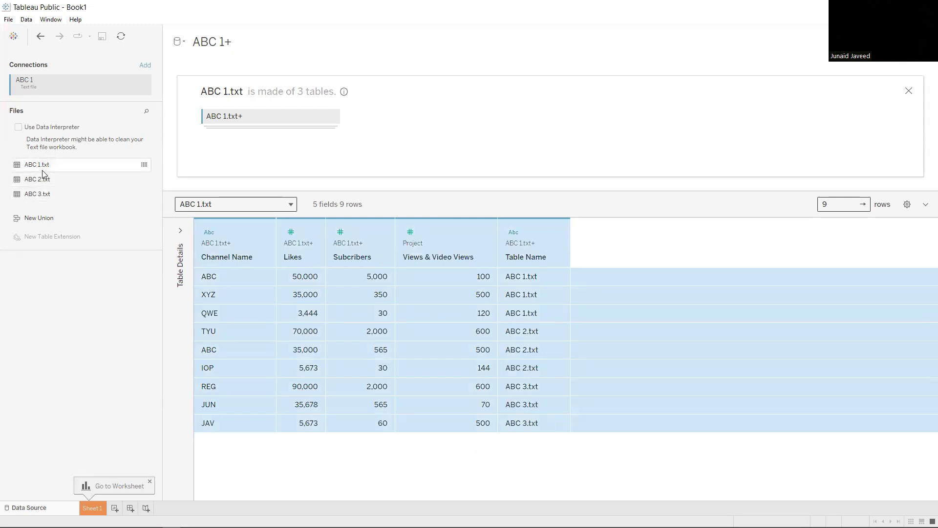
pyautogui.moveTo(225, 284); pyautogui.dragTo(548, 421)
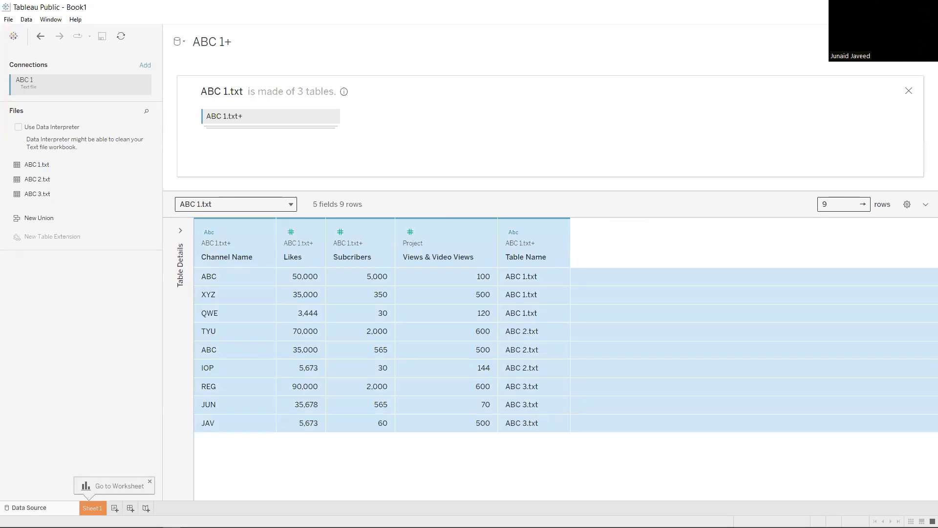